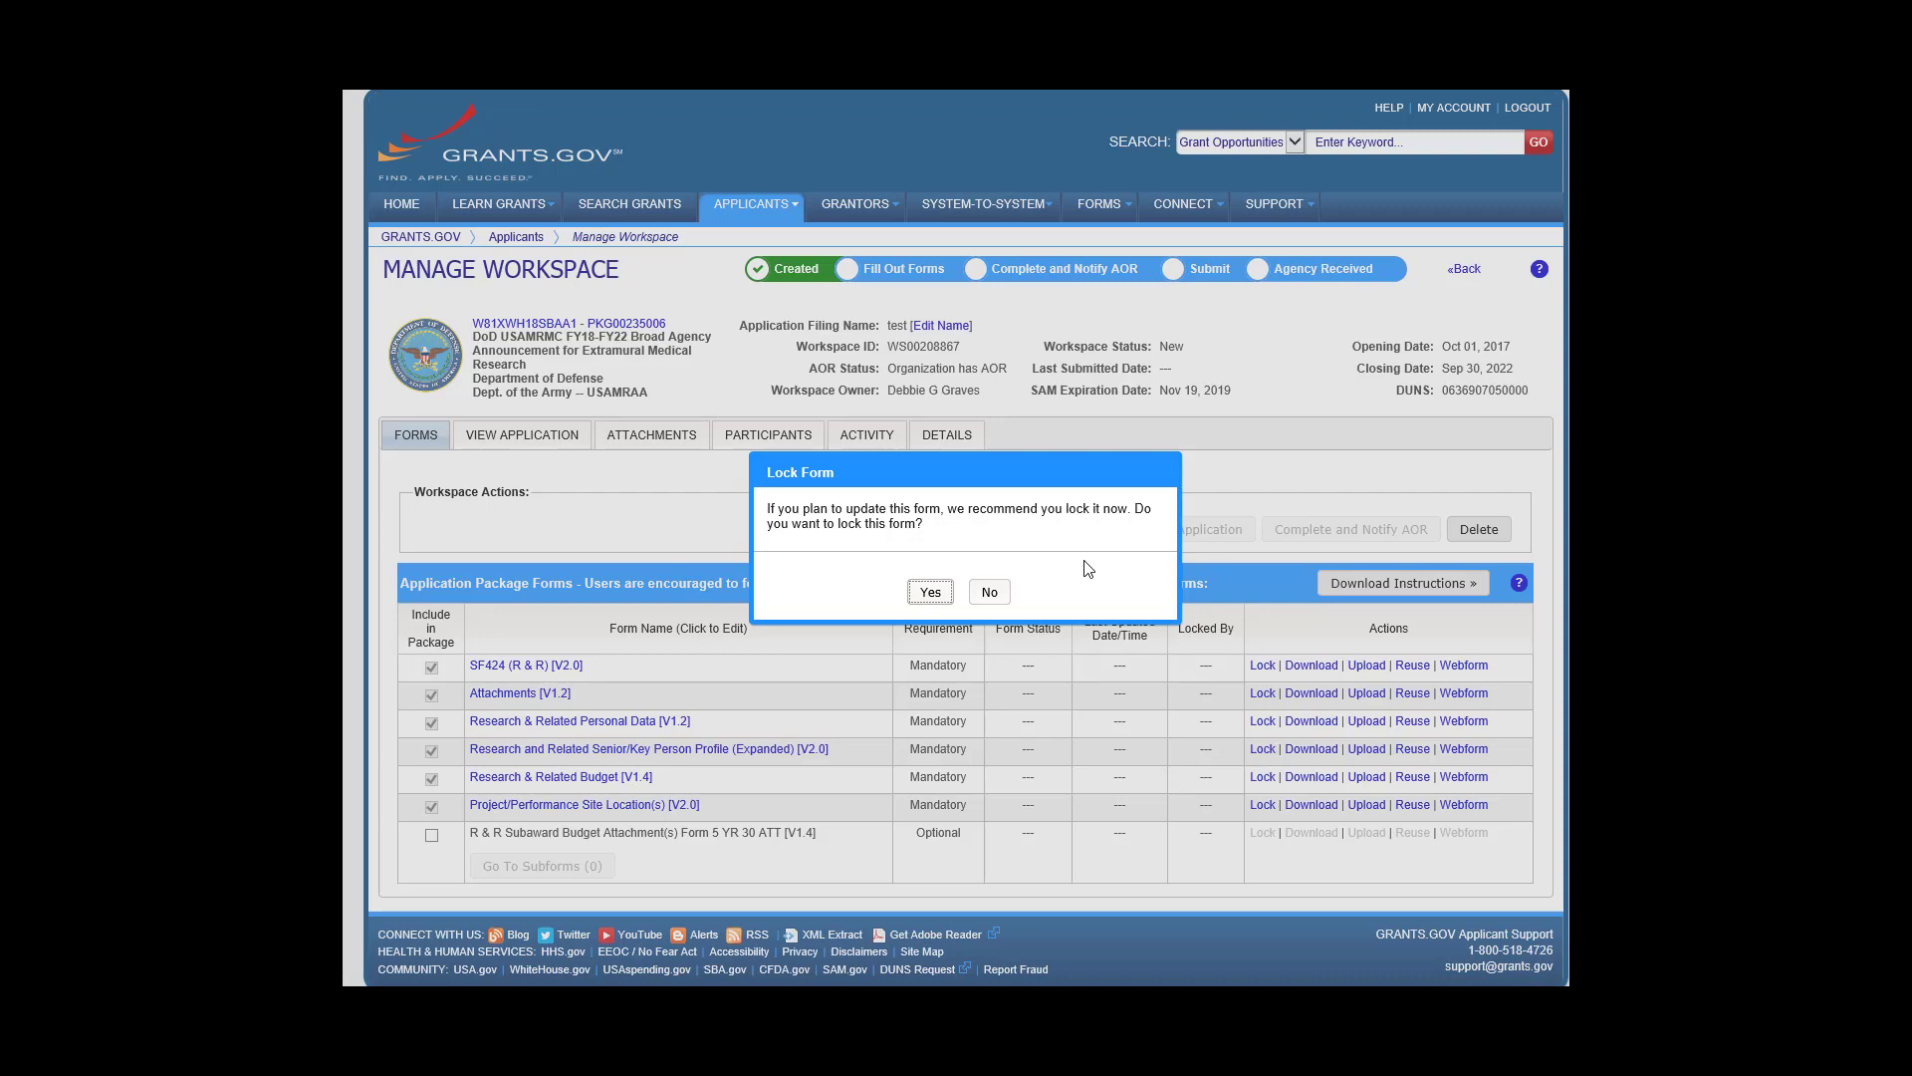
# - Lock the SF424 (R&R) form and open its downloaded PDF in Adobe Reader
pyautogui.click(942, 595)
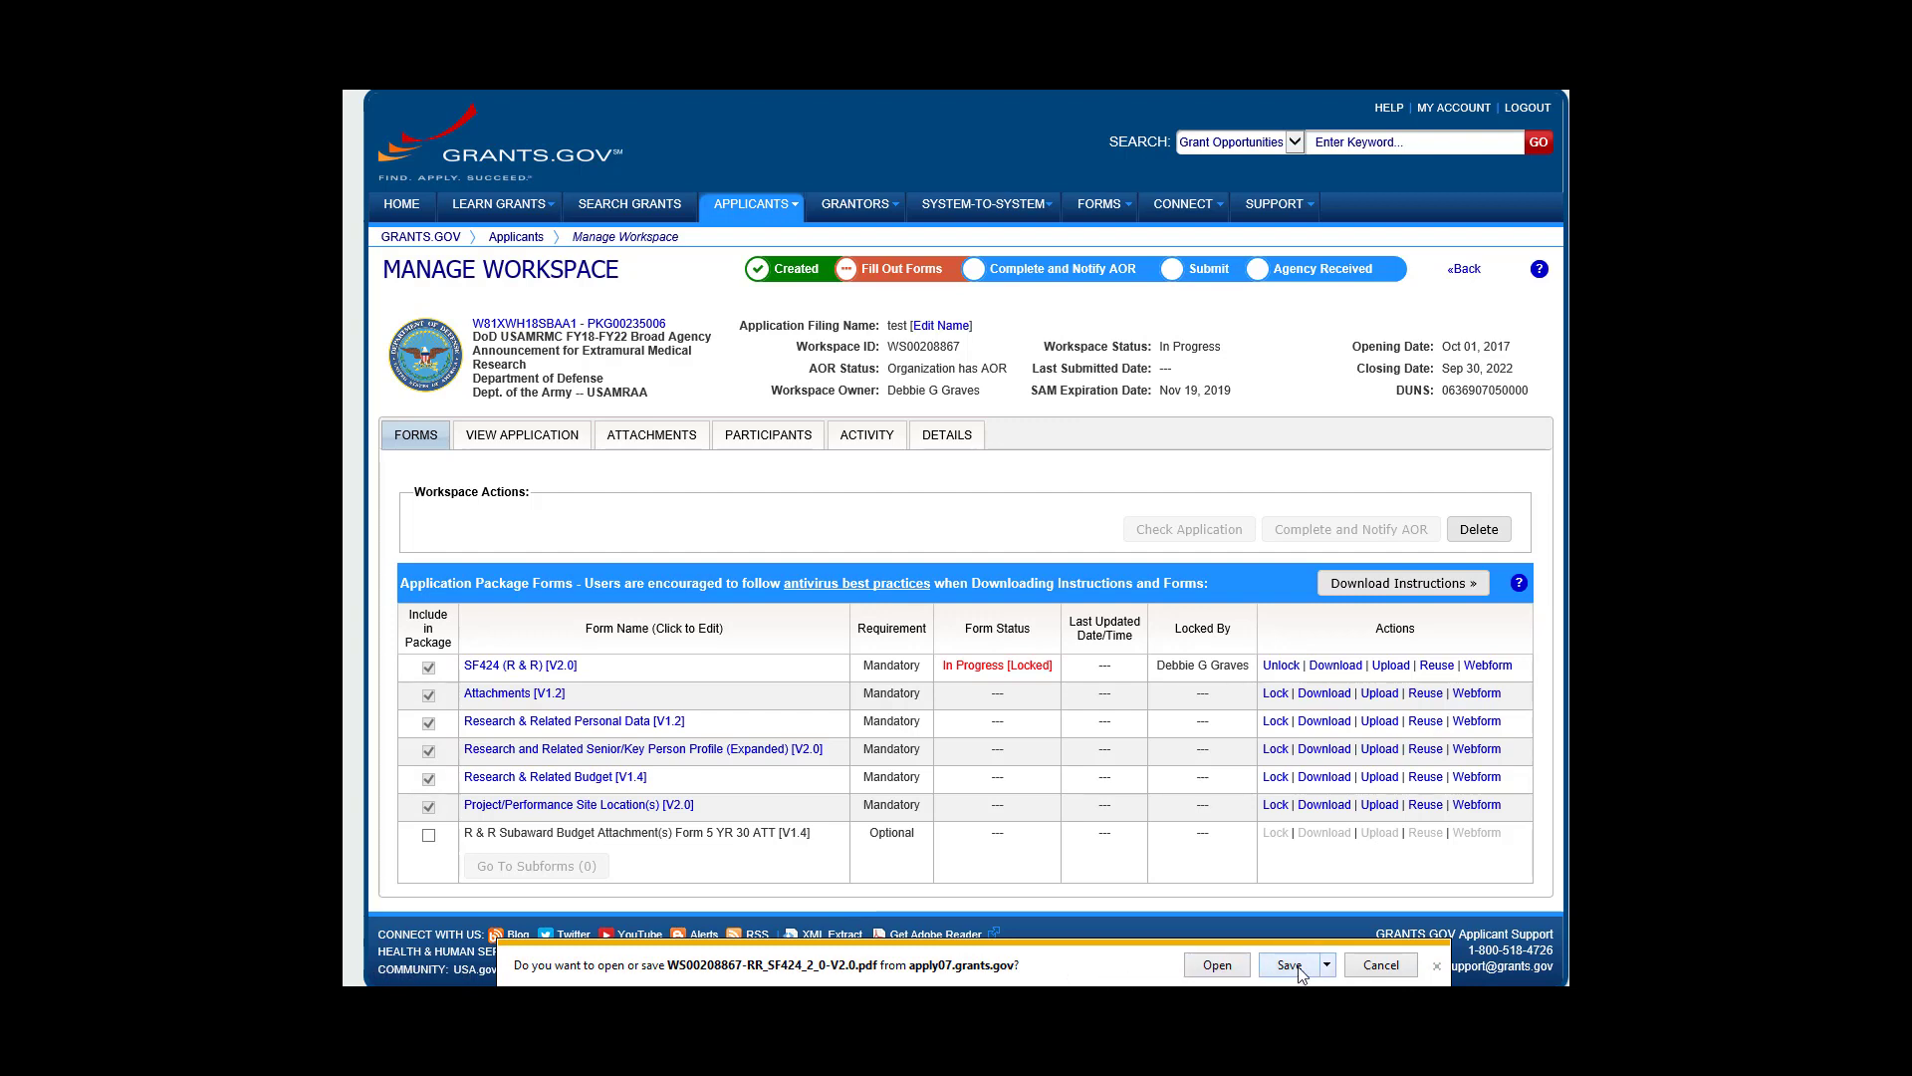
pyautogui.click(1212, 971)
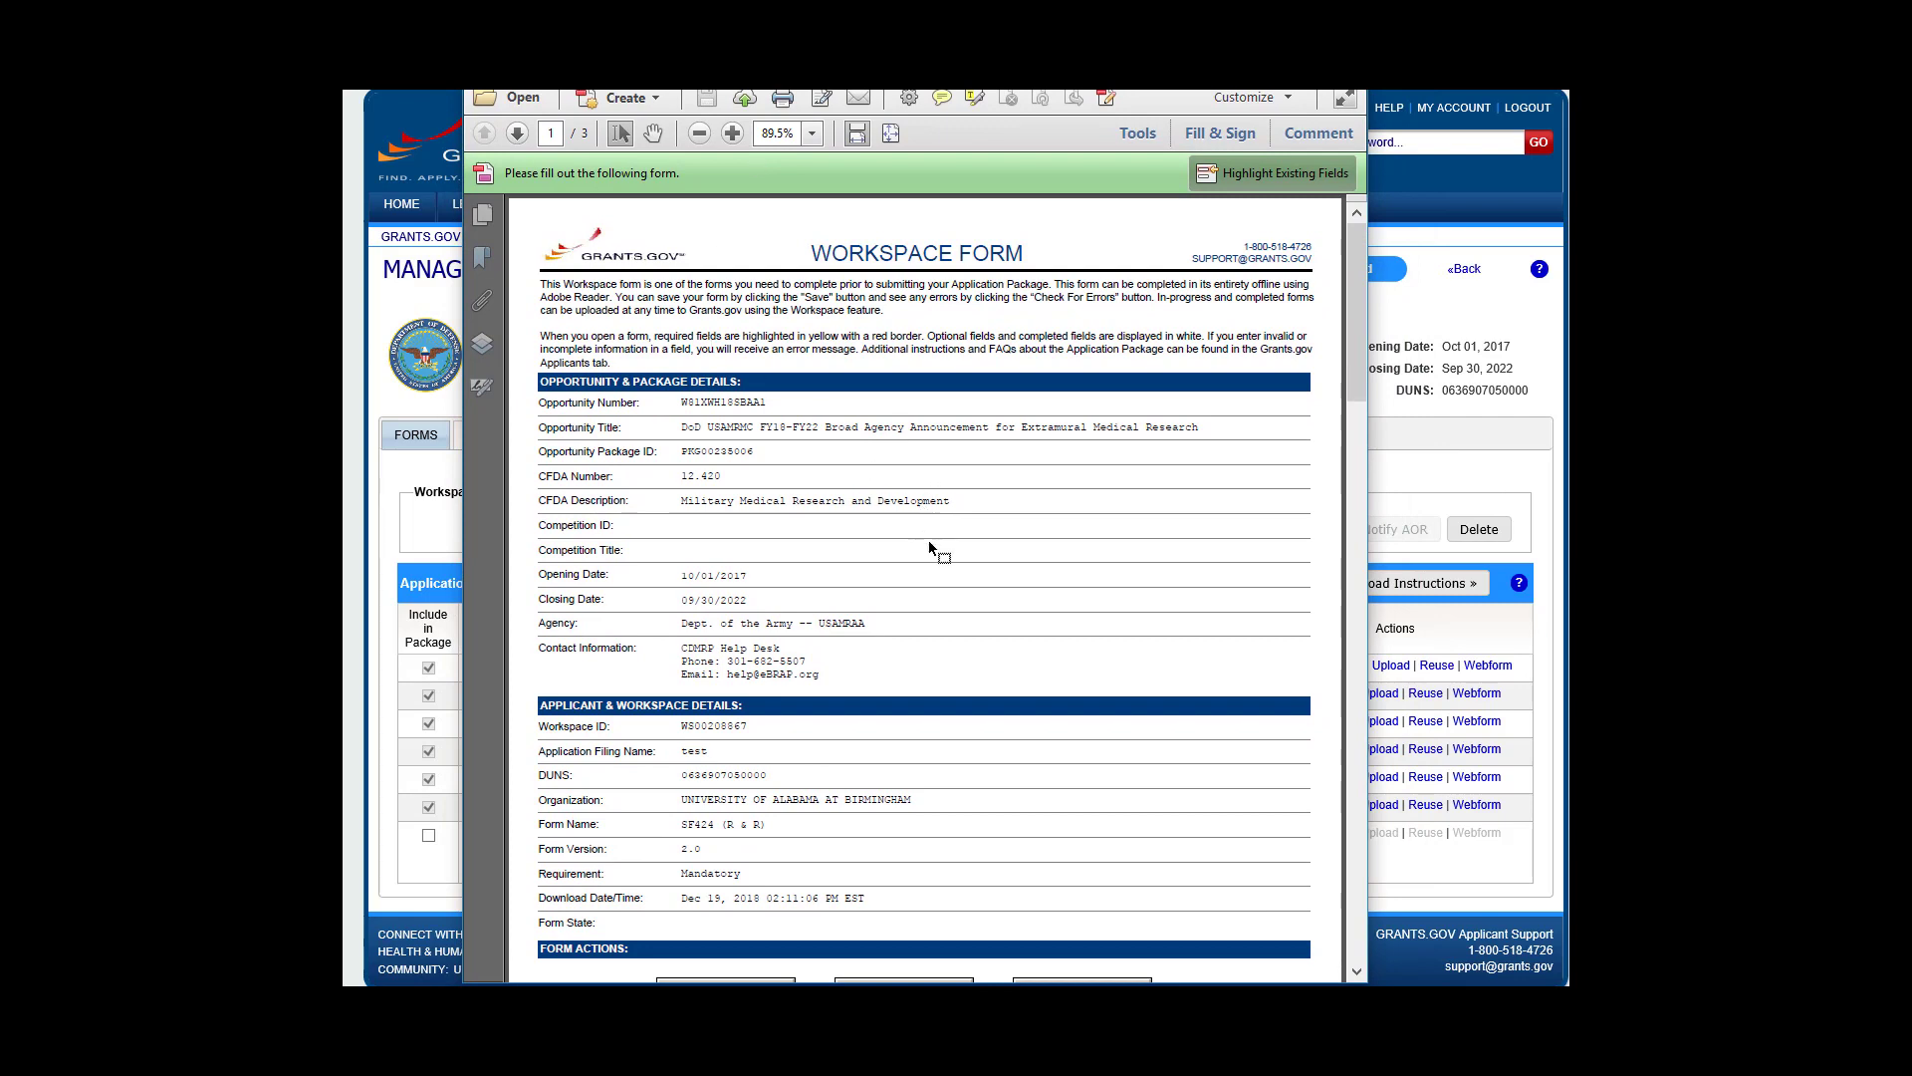
# - Tick Application as the submission type on the SF 424 (R&R) page
pyautogui.scroll(-1, 928, 540)
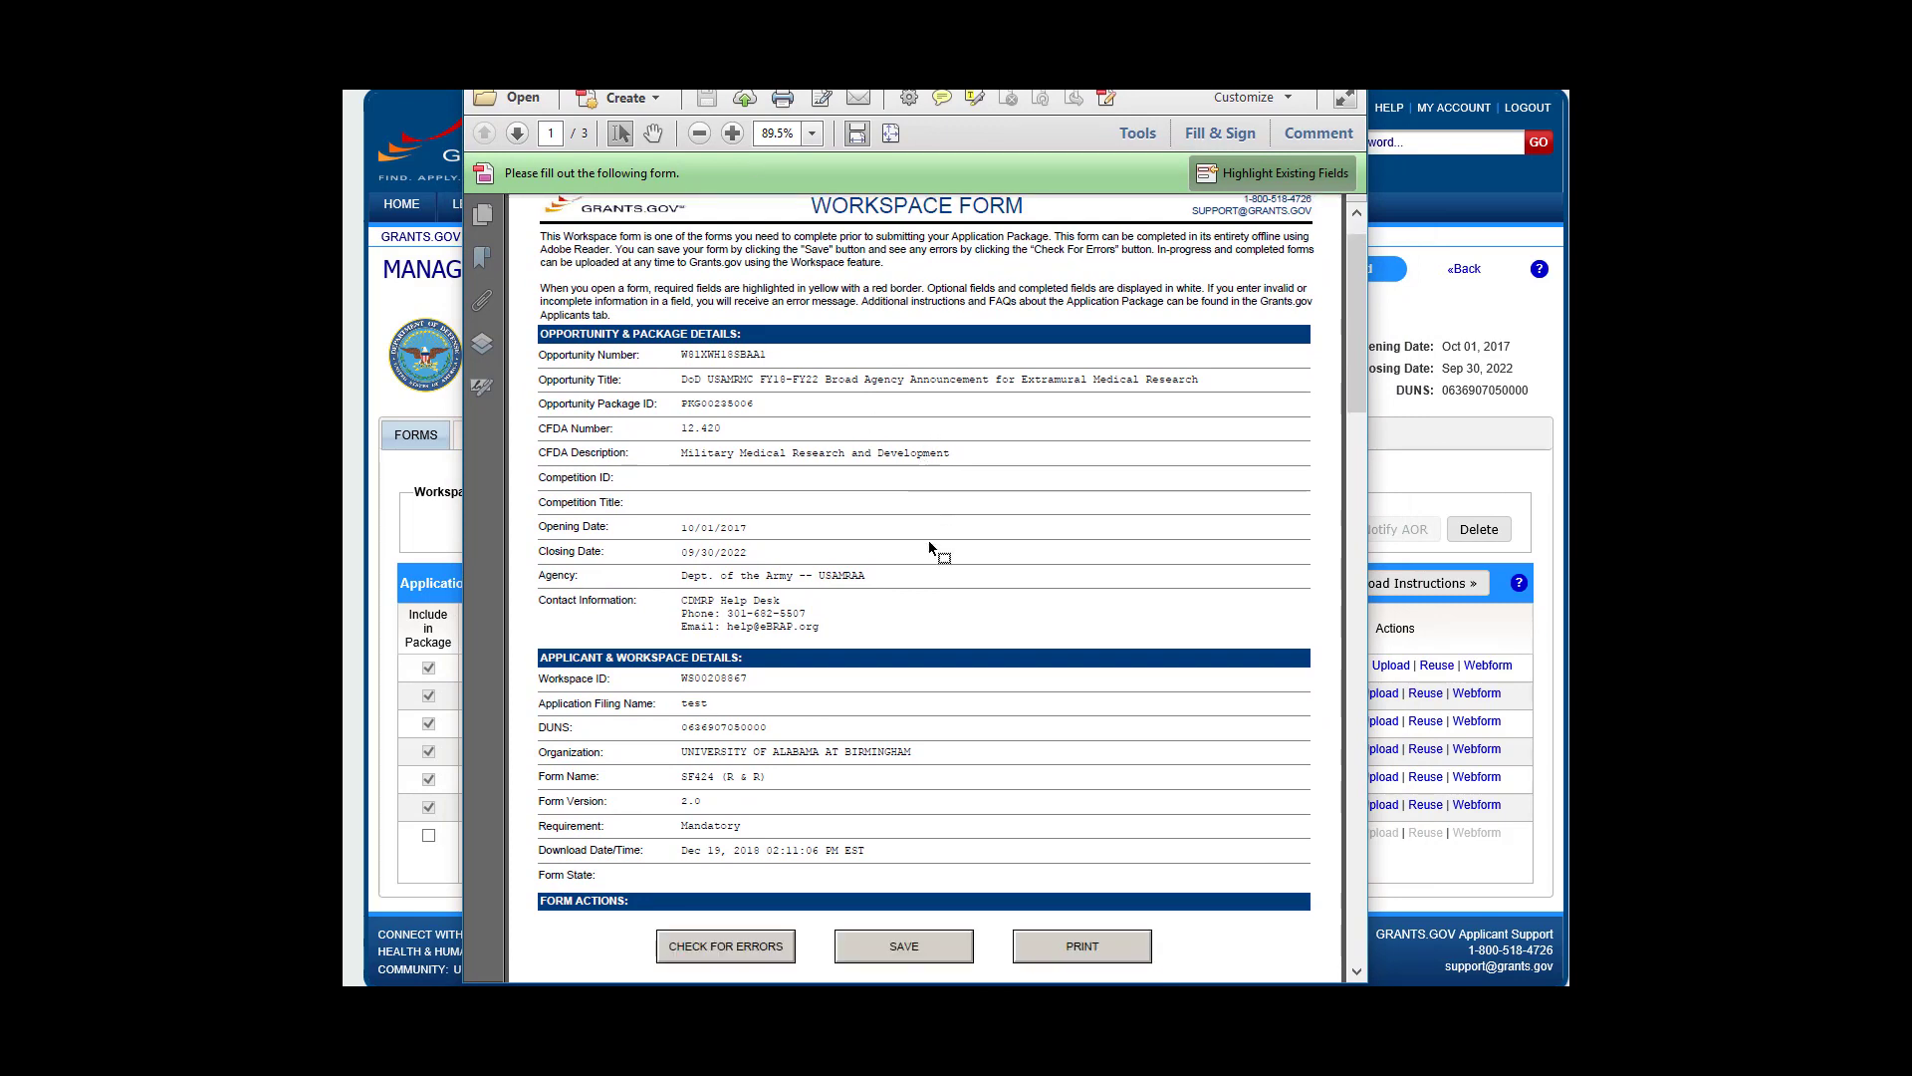
pyautogui.scroll(-12, 930, 543)
pyautogui.scroll(-6, 963, 739)
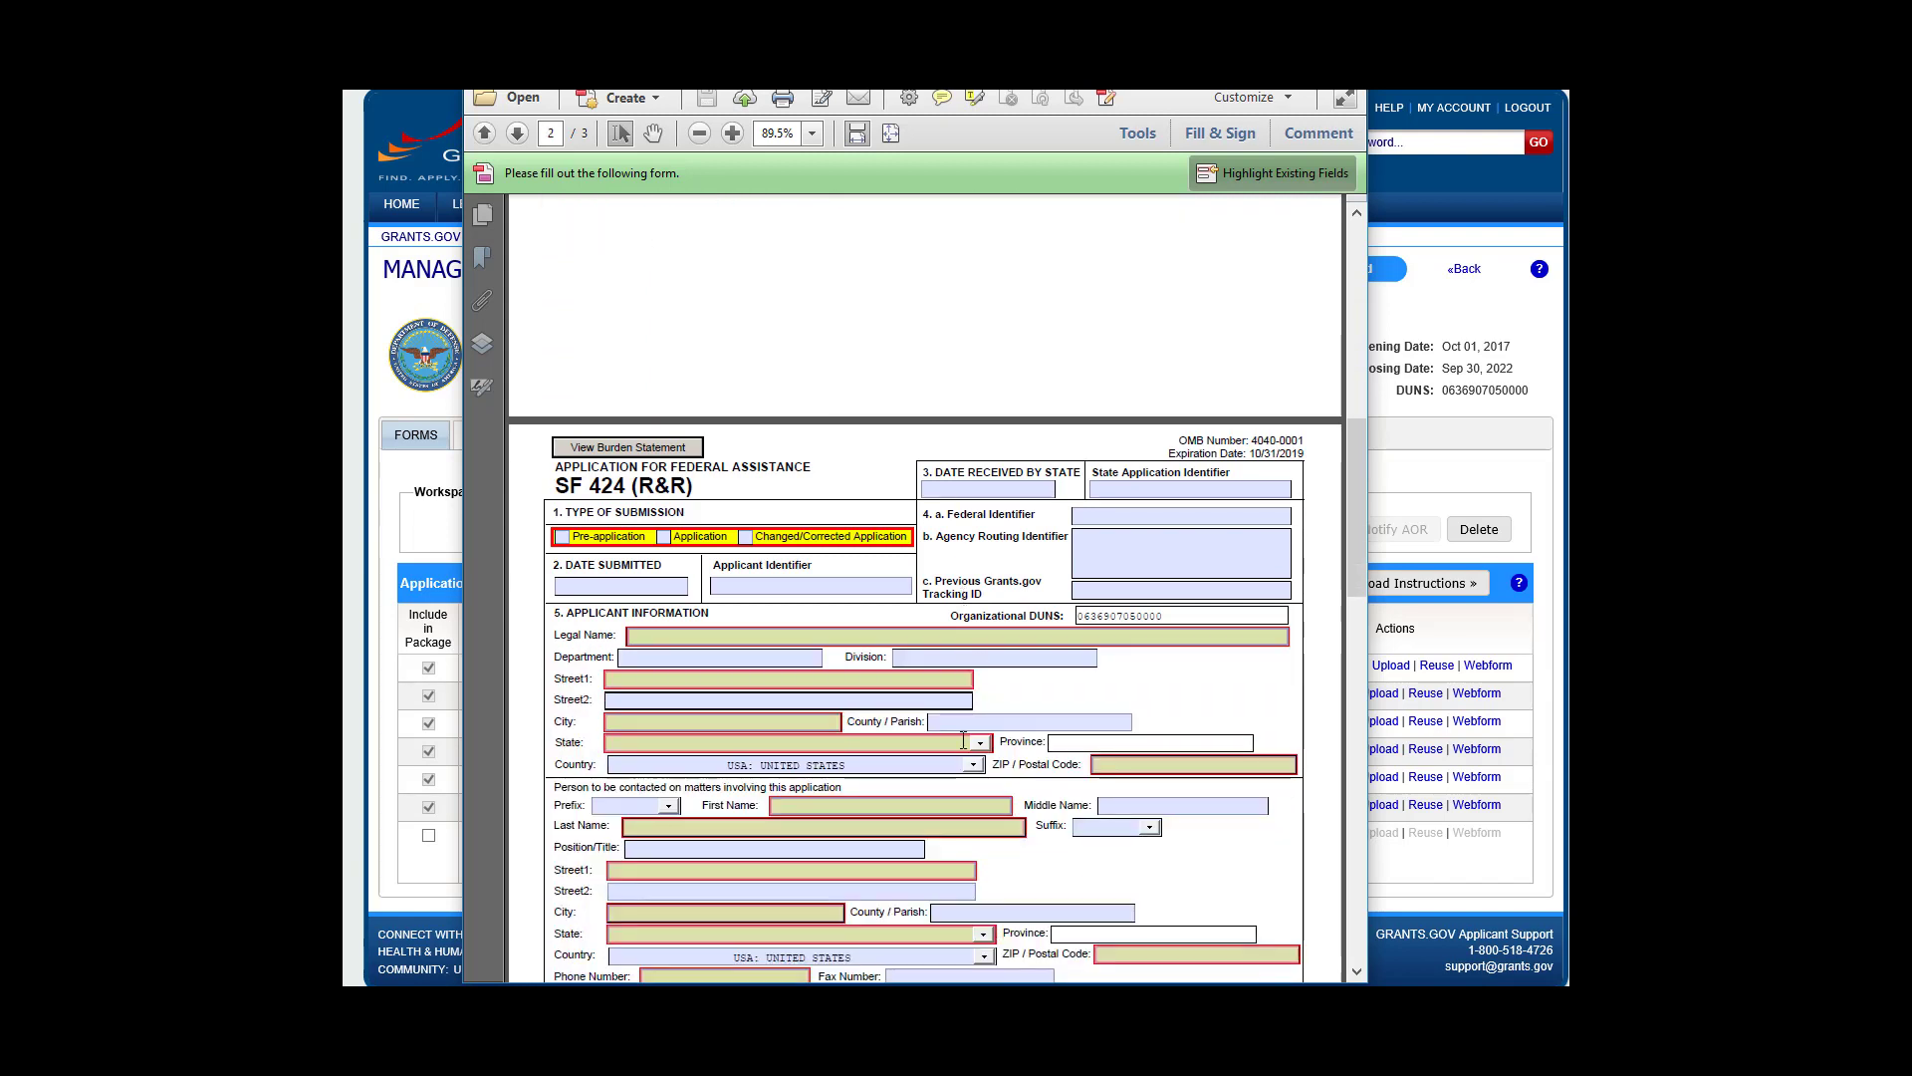
pyautogui.scroll(-2, 963, 746)
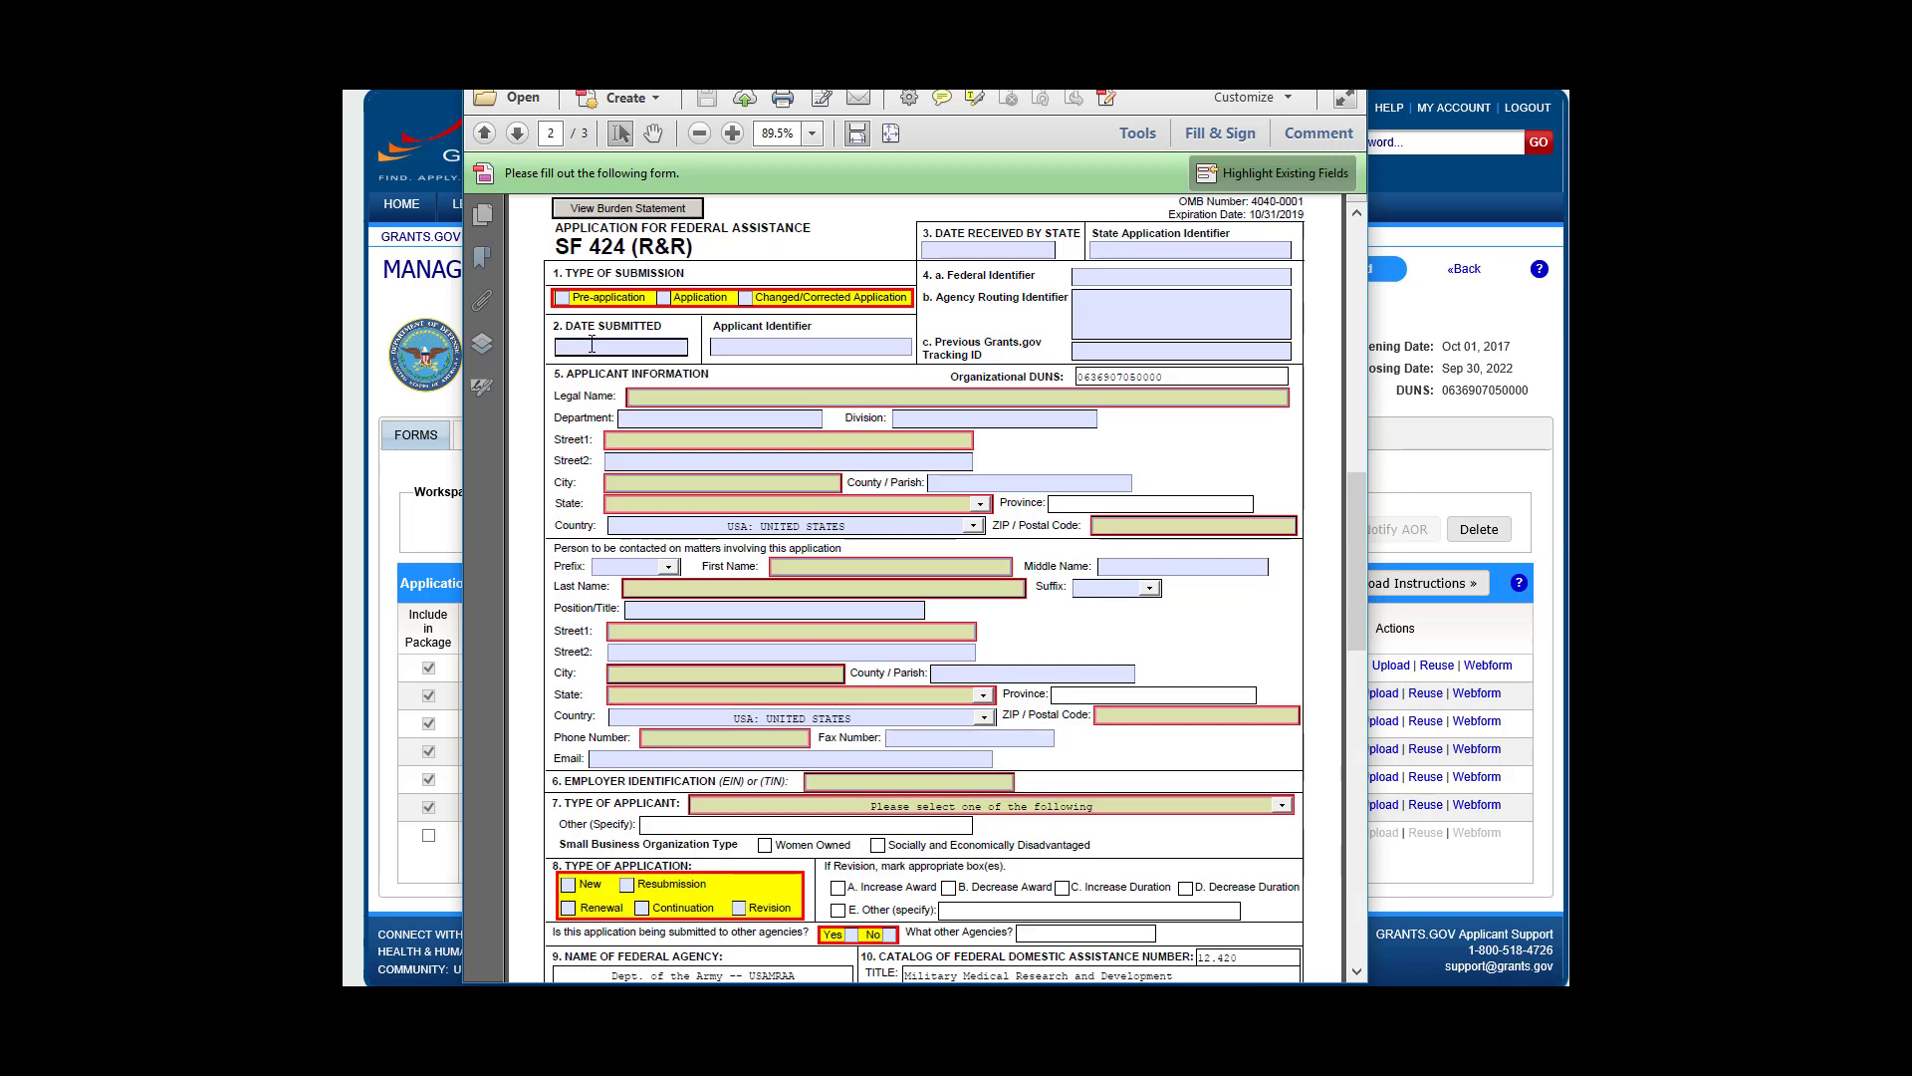
pyautogui.click(663, 297)
pyautogui.scroll(-5, 1054, 677)
pyautogui.scroll(-10, 1053, 677)
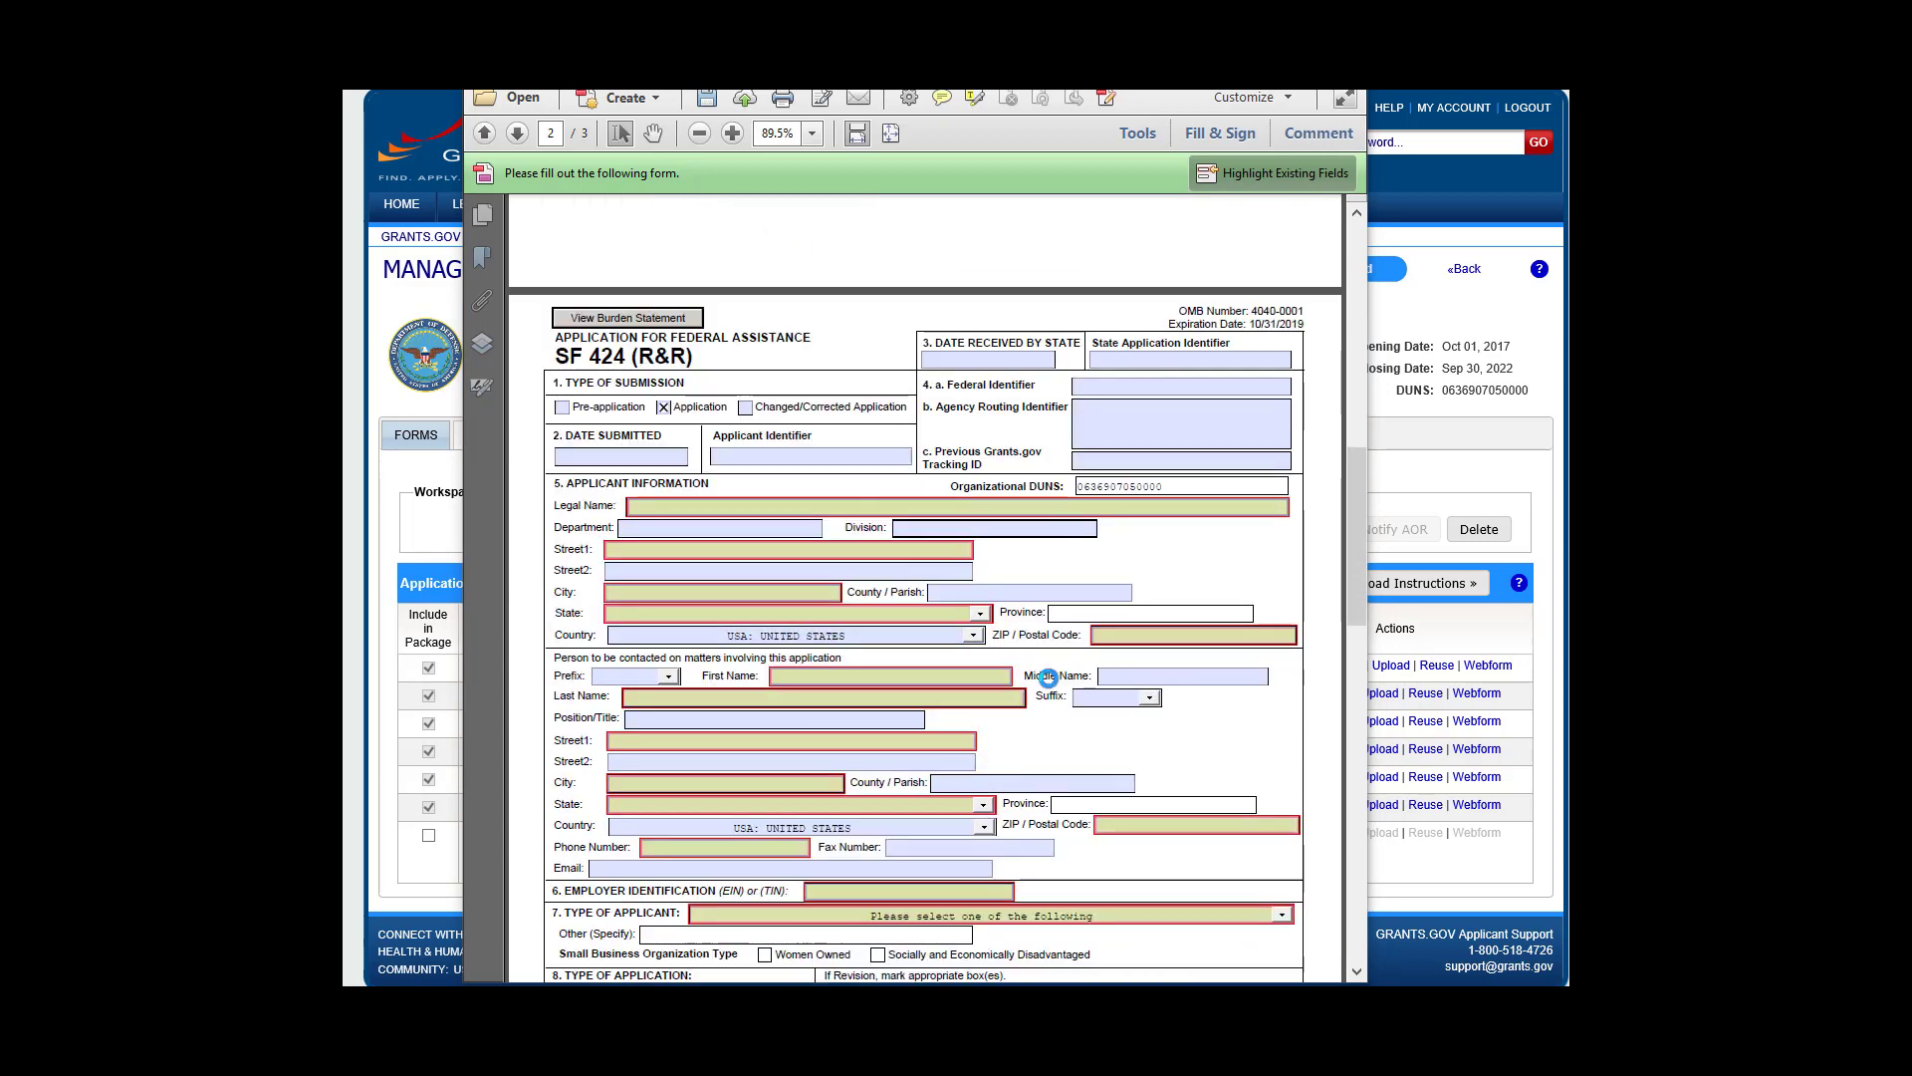
pyautogui.scroll(10, 1048, 677)
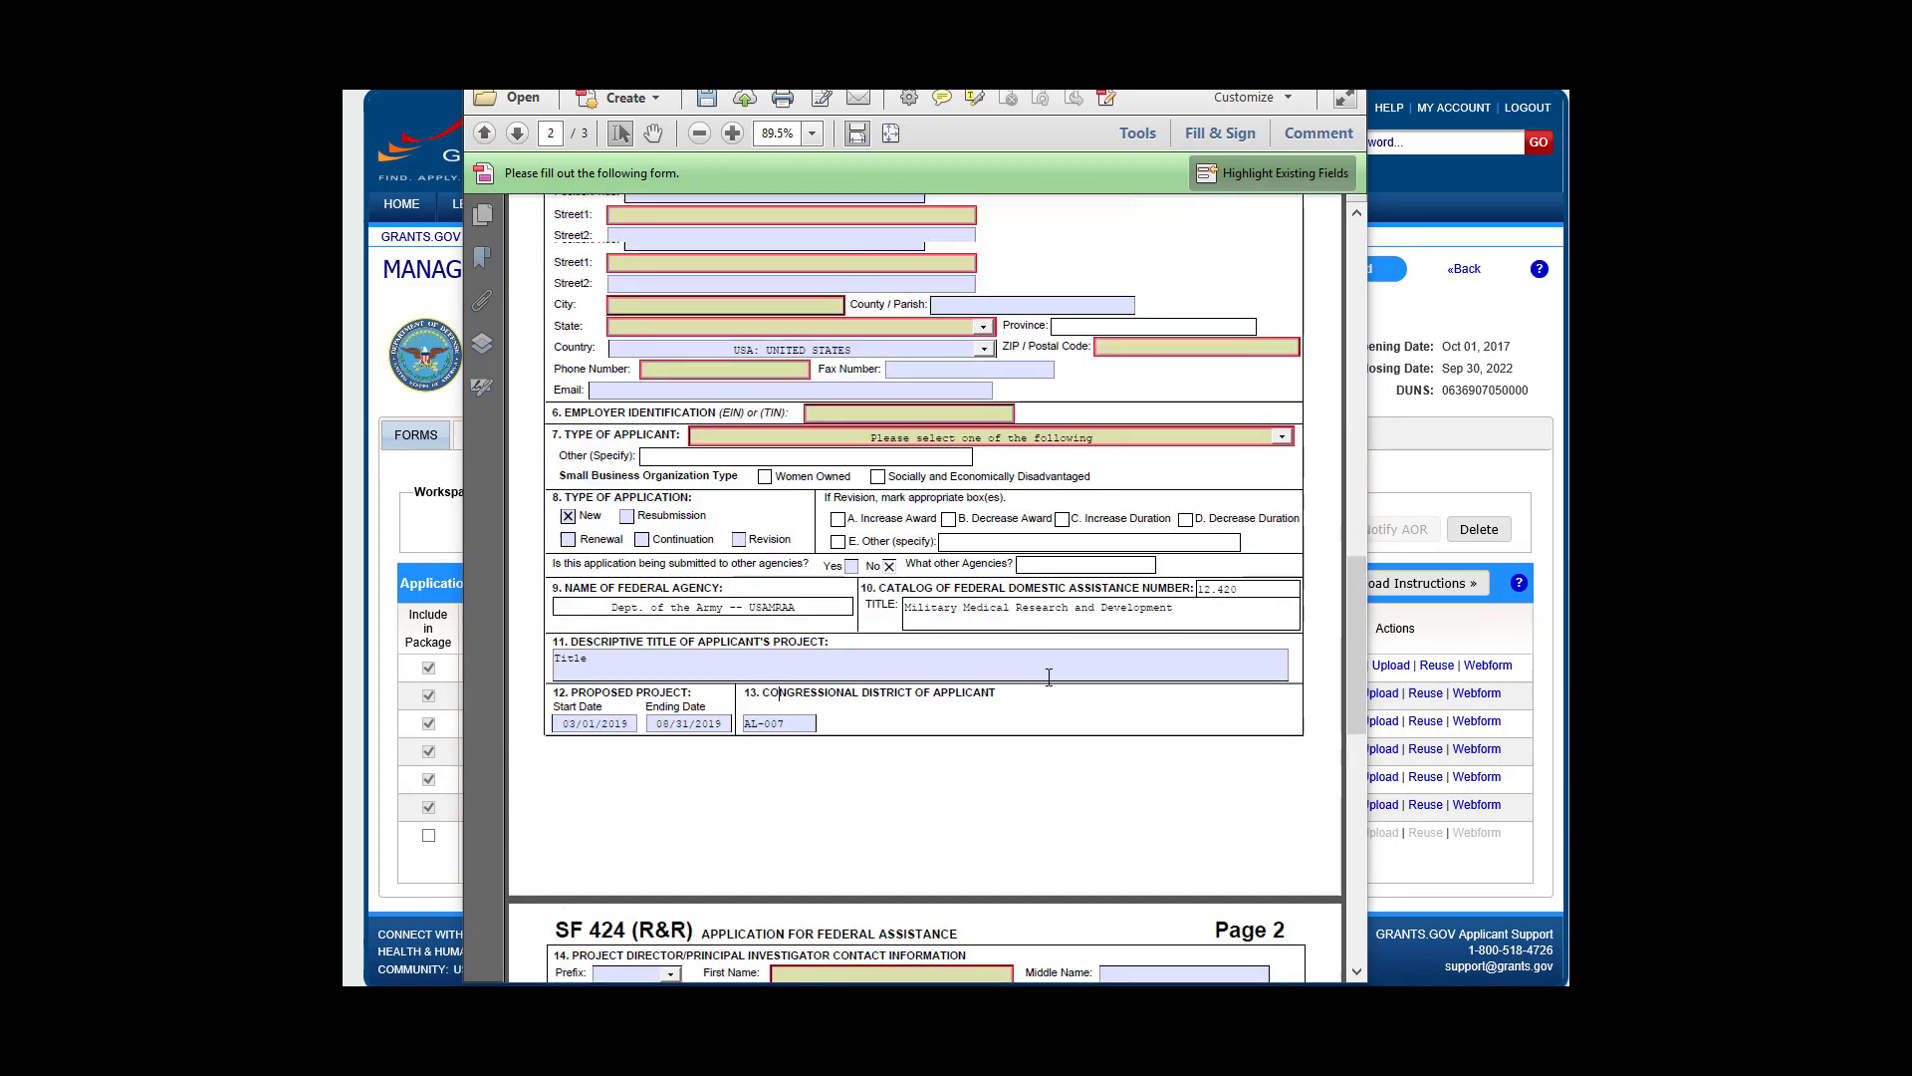
pyautogui.scroll(10, 1048, 677)
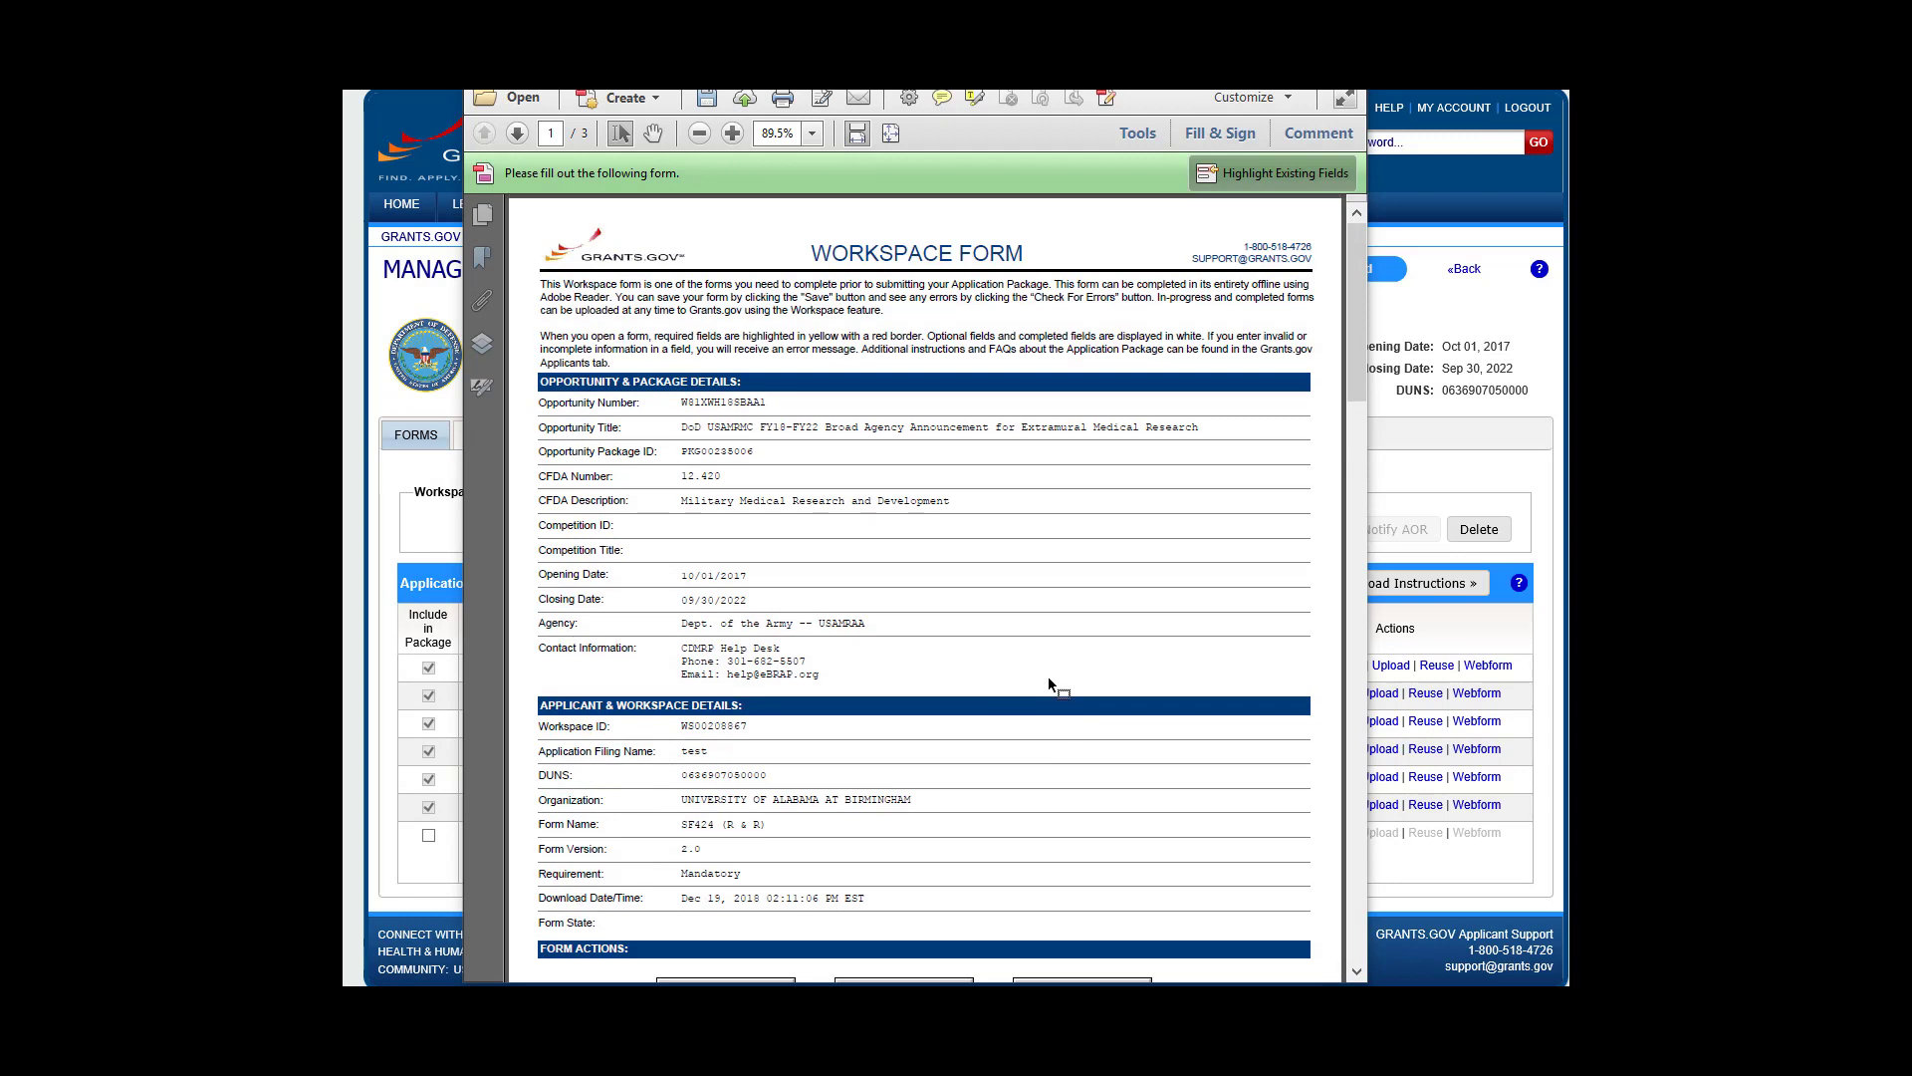
pyautogui.scroll(-4, 1047, 677)
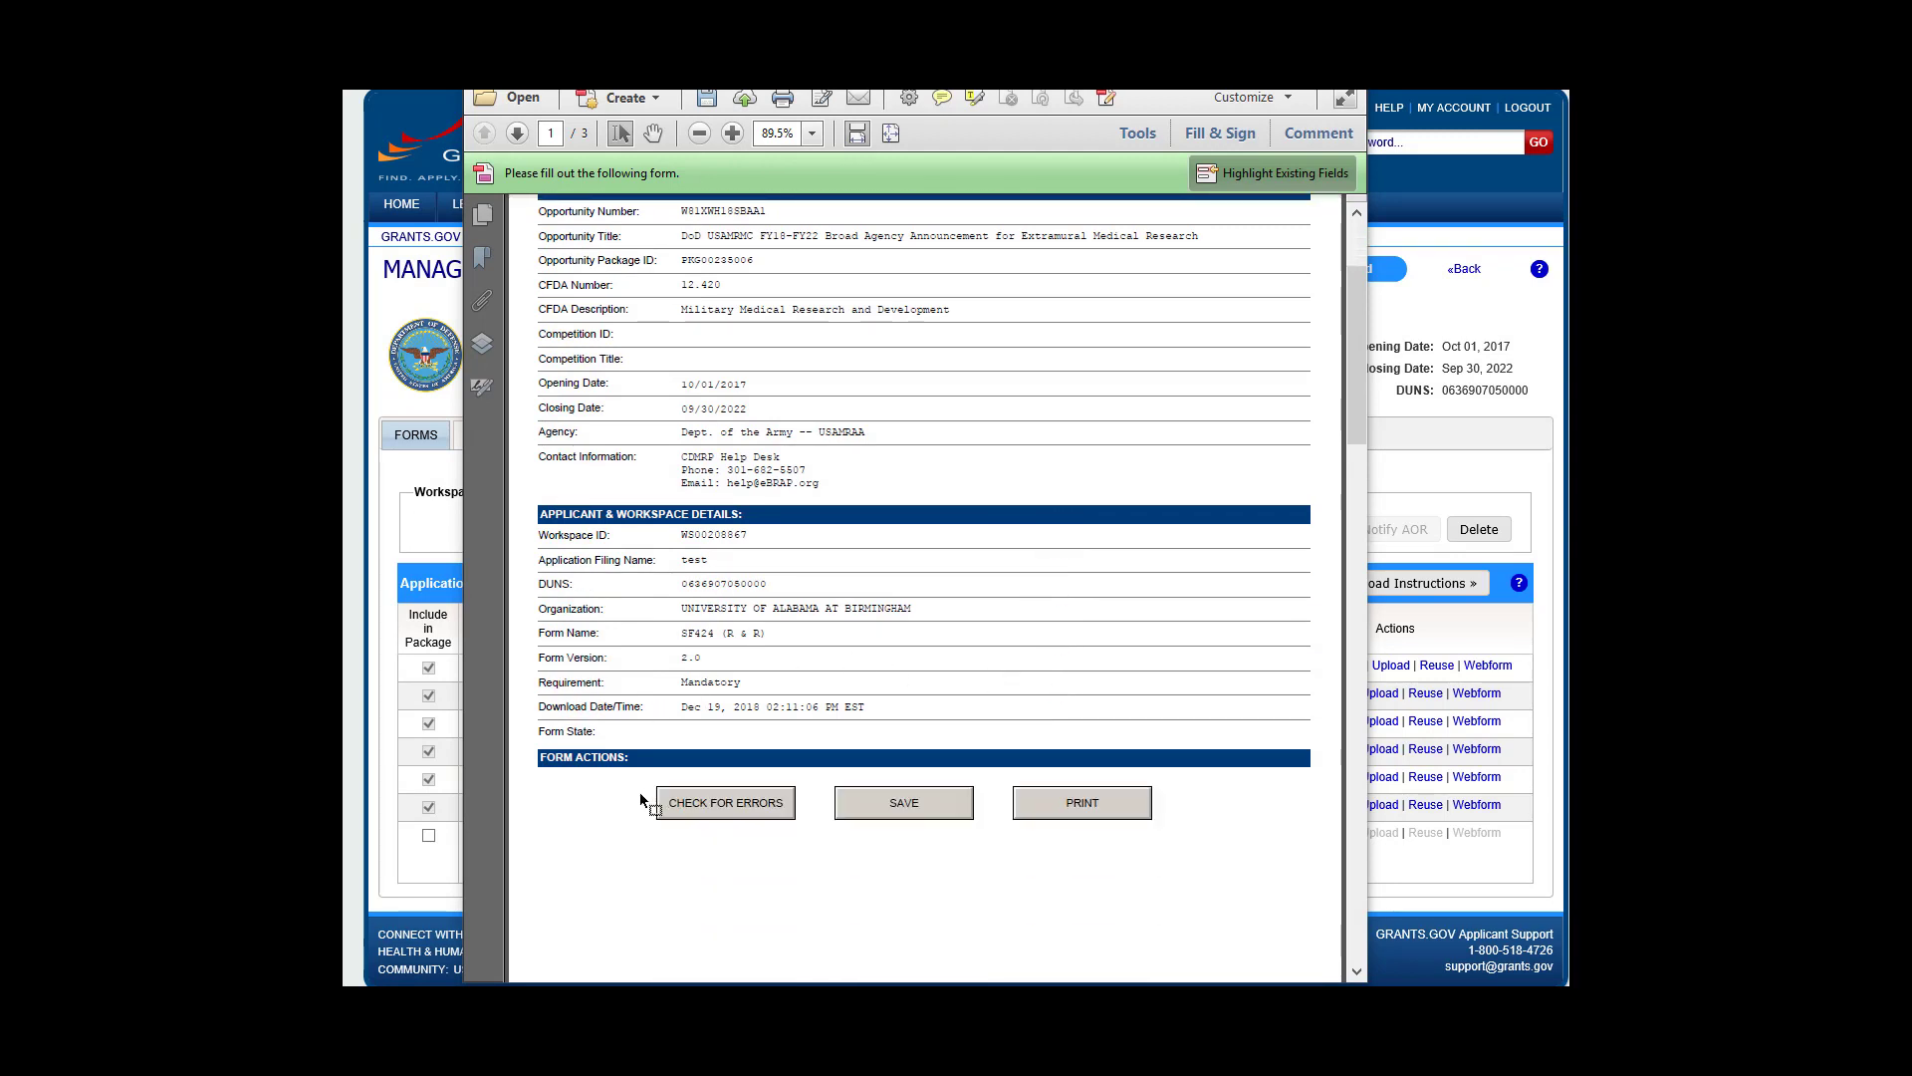
# - Run CHECK FOR ERRORS and review the warning listing missing required applicant fields
pyautogui.click(702, 804)
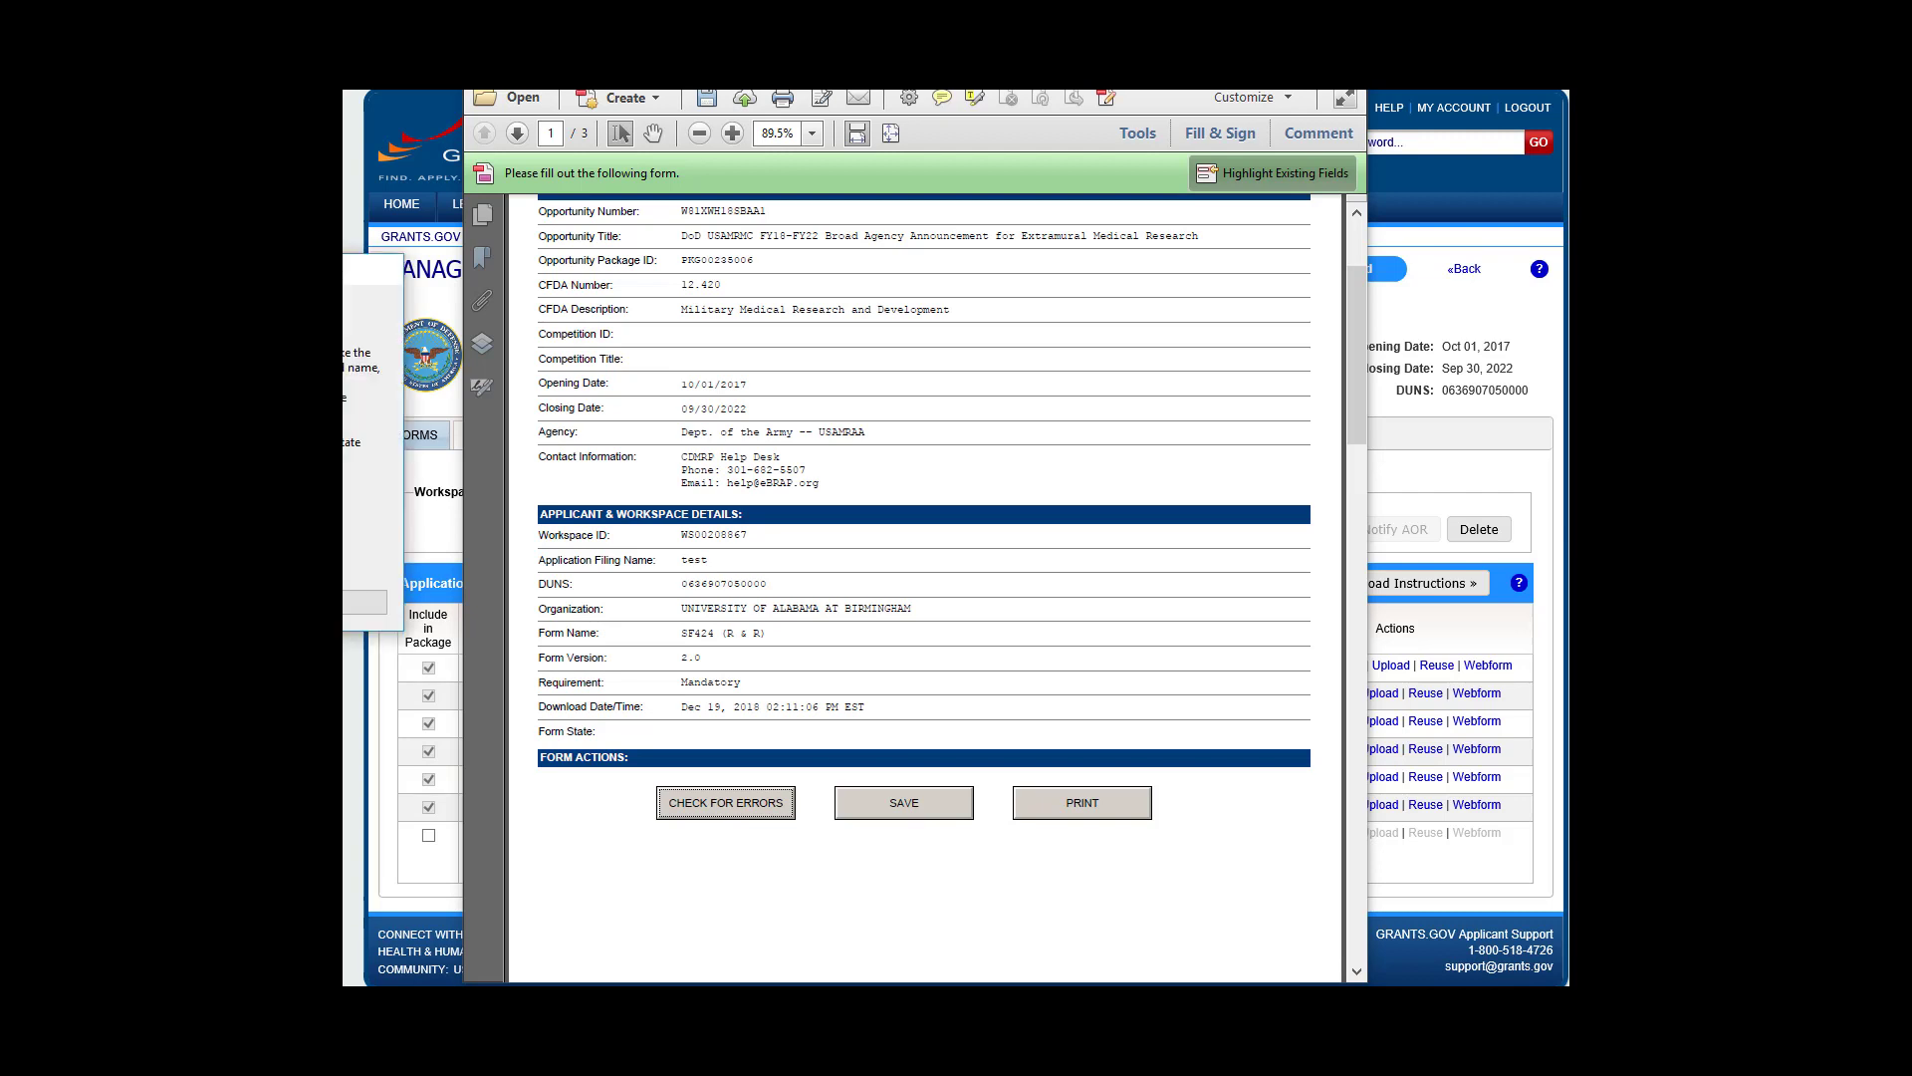
pyautogui.moveTo(597, 265); pyautogui.dragTo(799, 264)
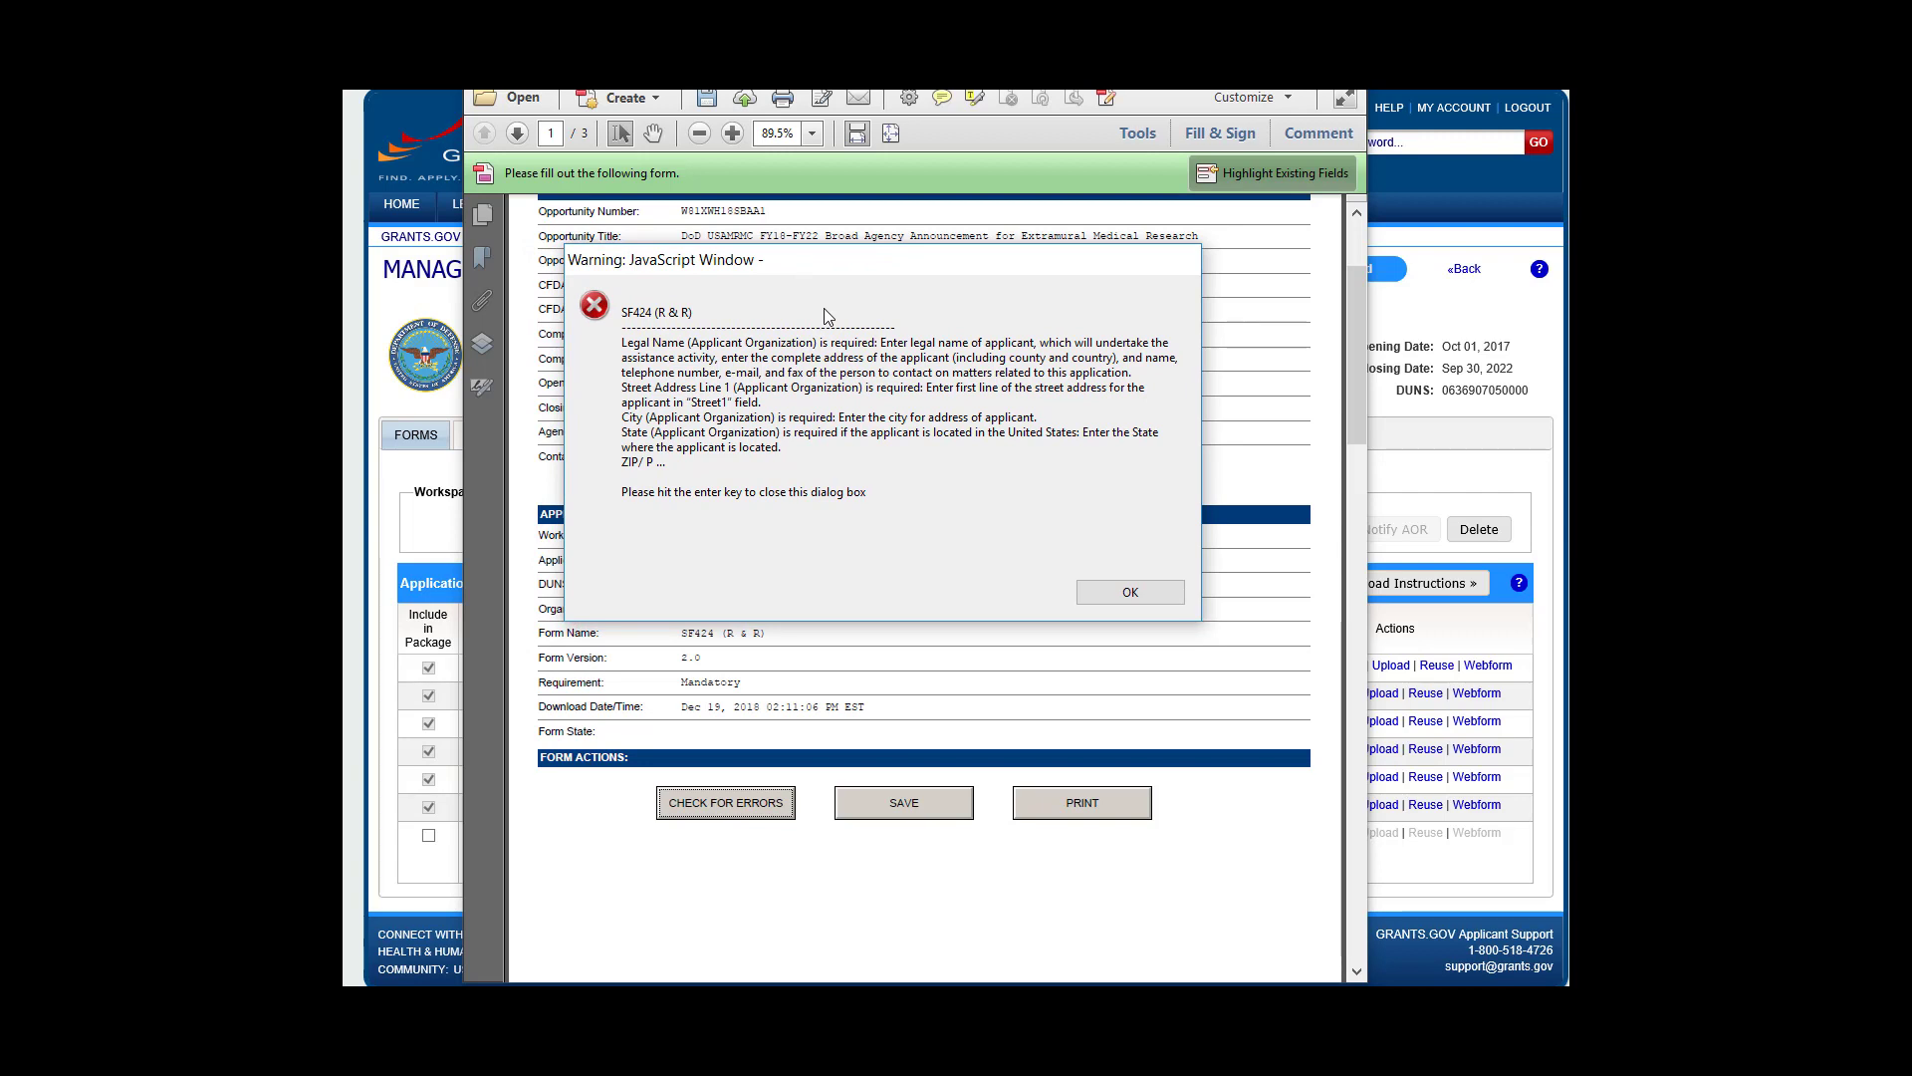
pyautogui.click(1128, 594)
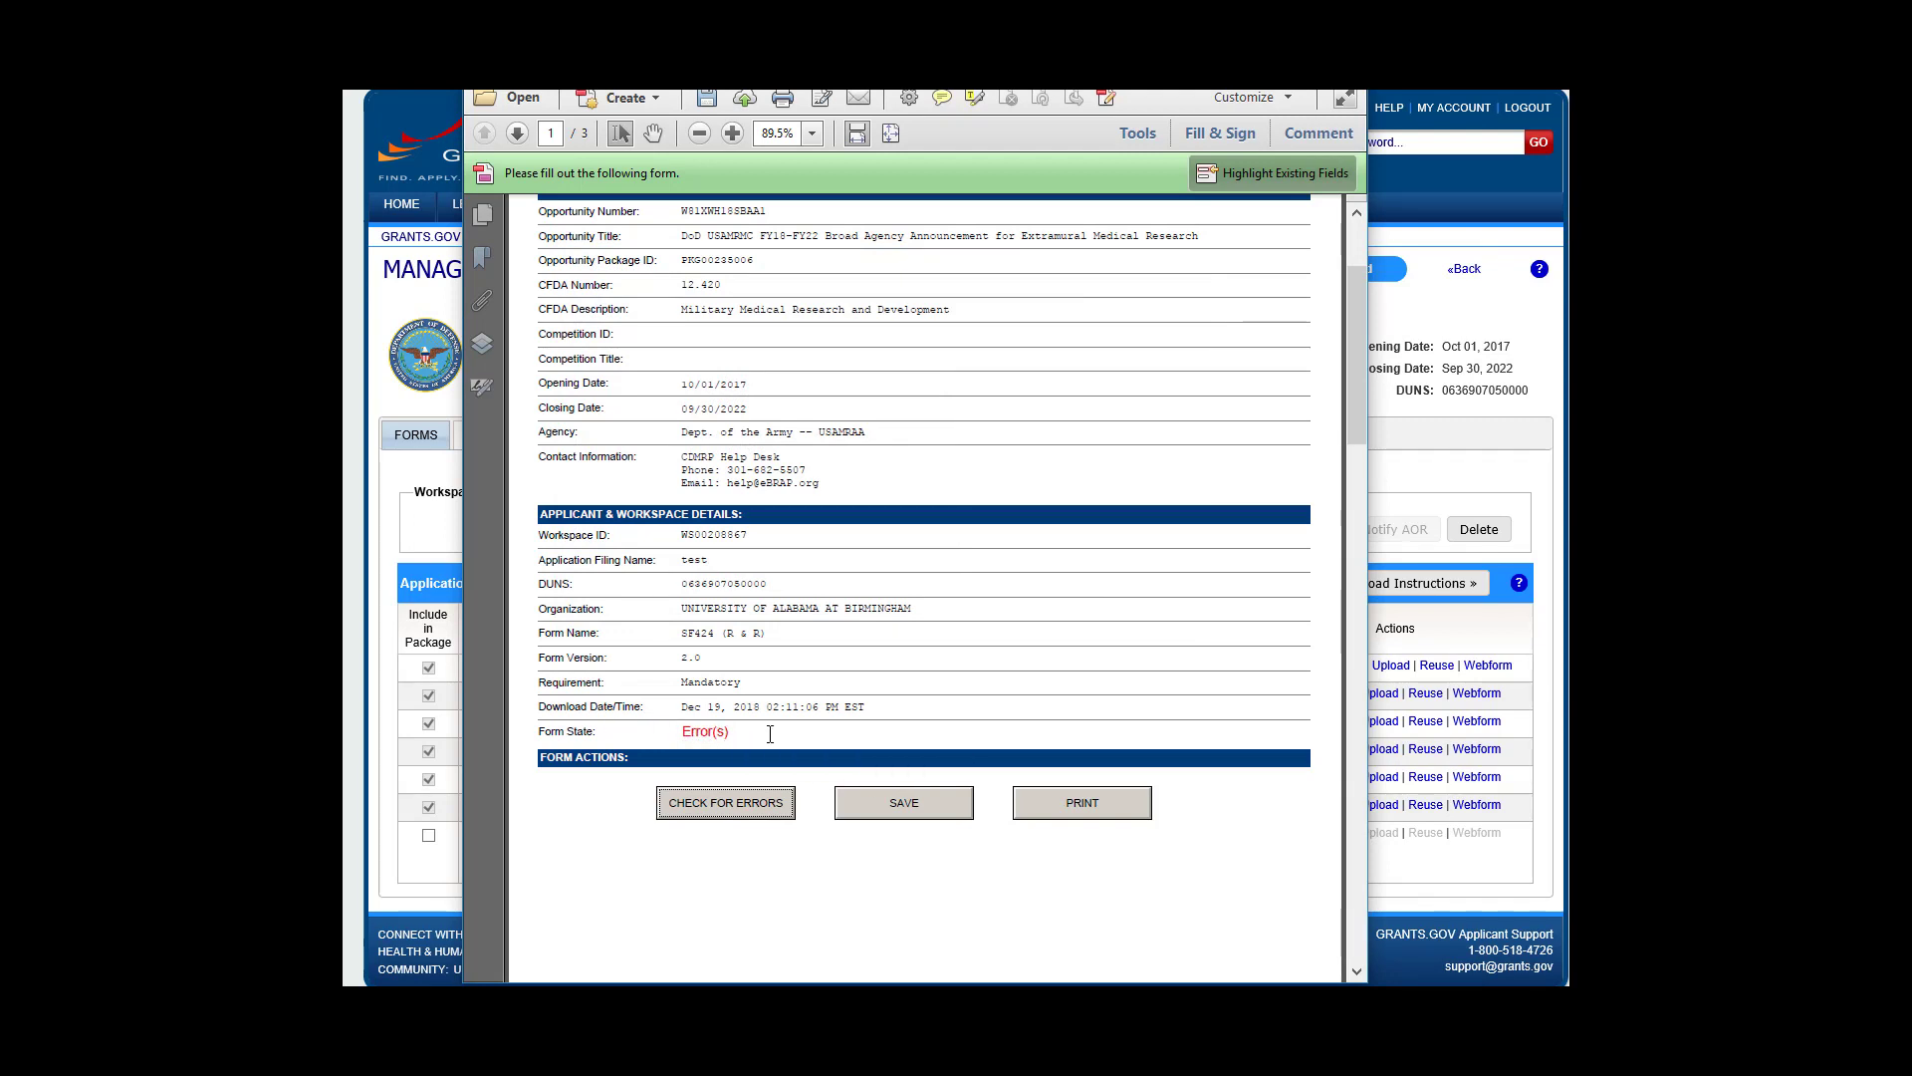
pyautogui.scroll(-10, 771, 733)
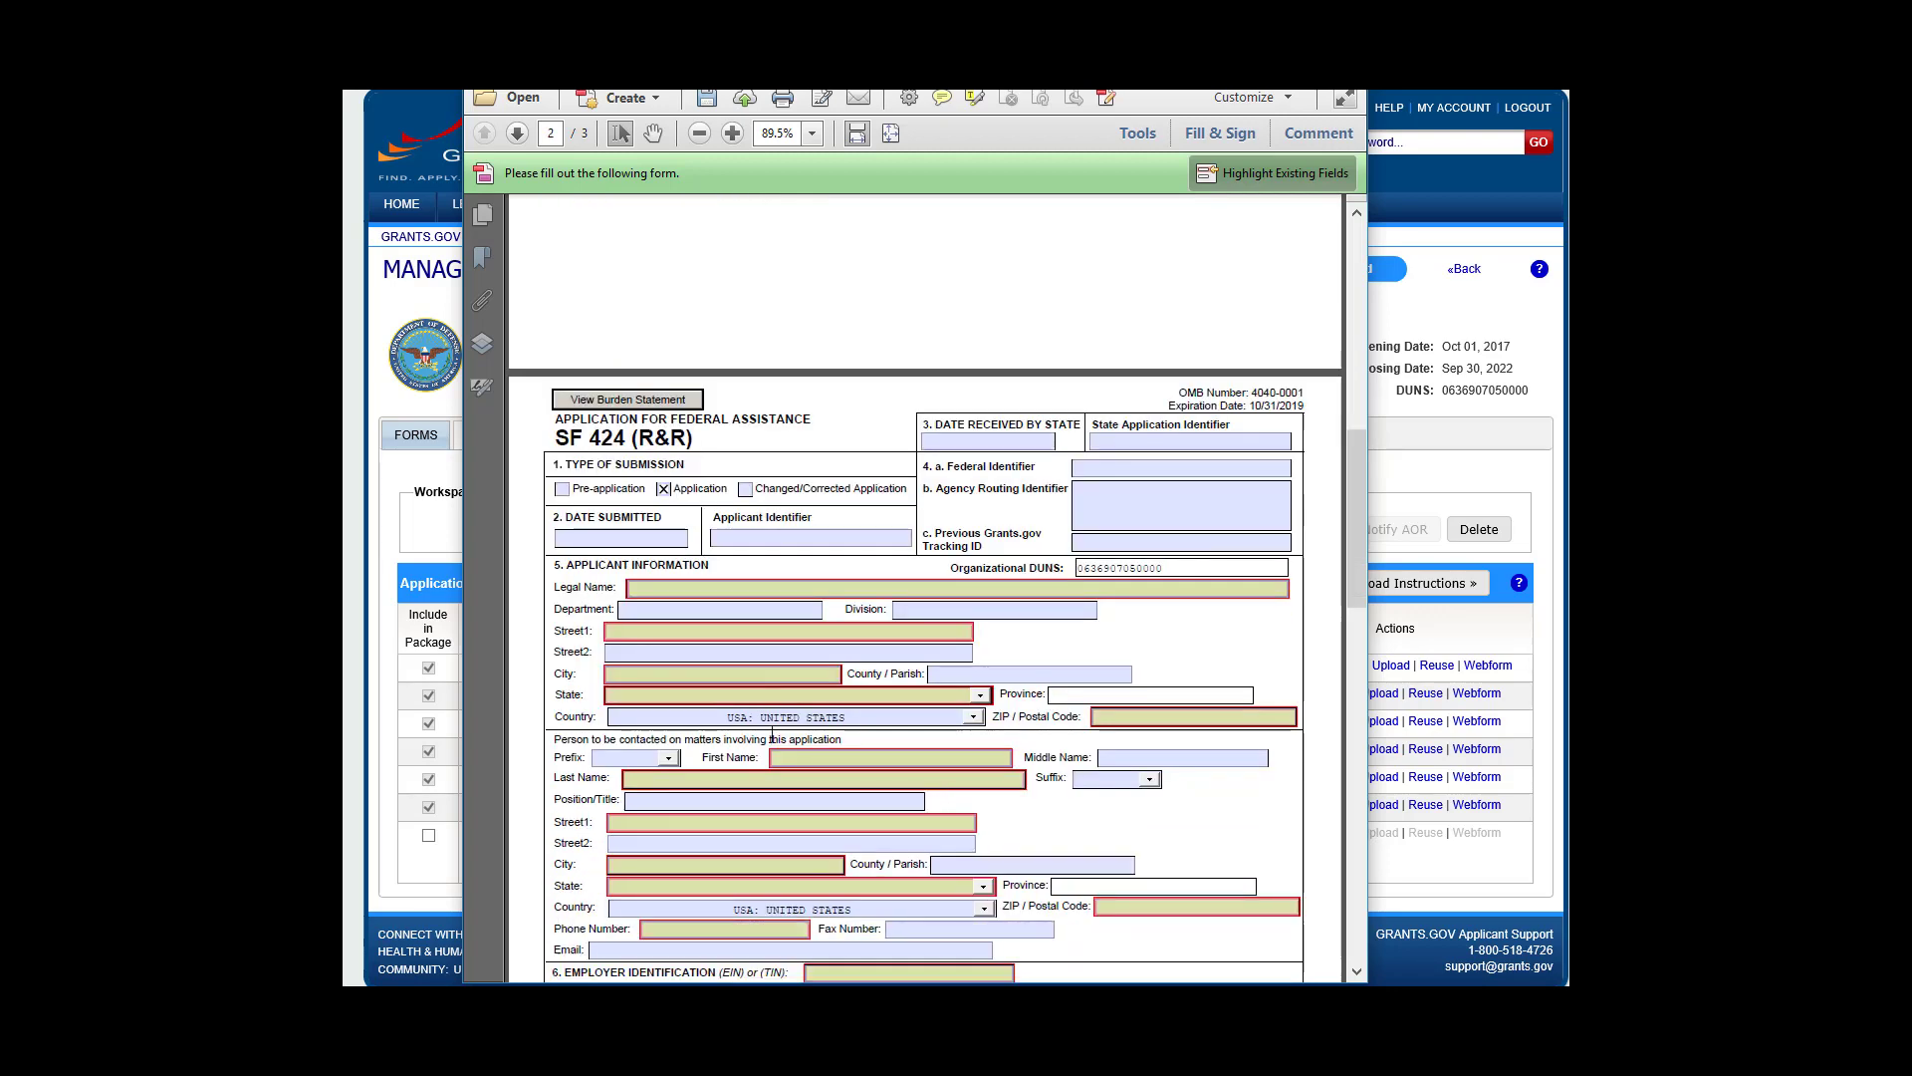
# - Scroll through the SF 424 (R&R) pages and back up to page 1's Form Actions
pyautogui.scroll(-3, 772, 737)
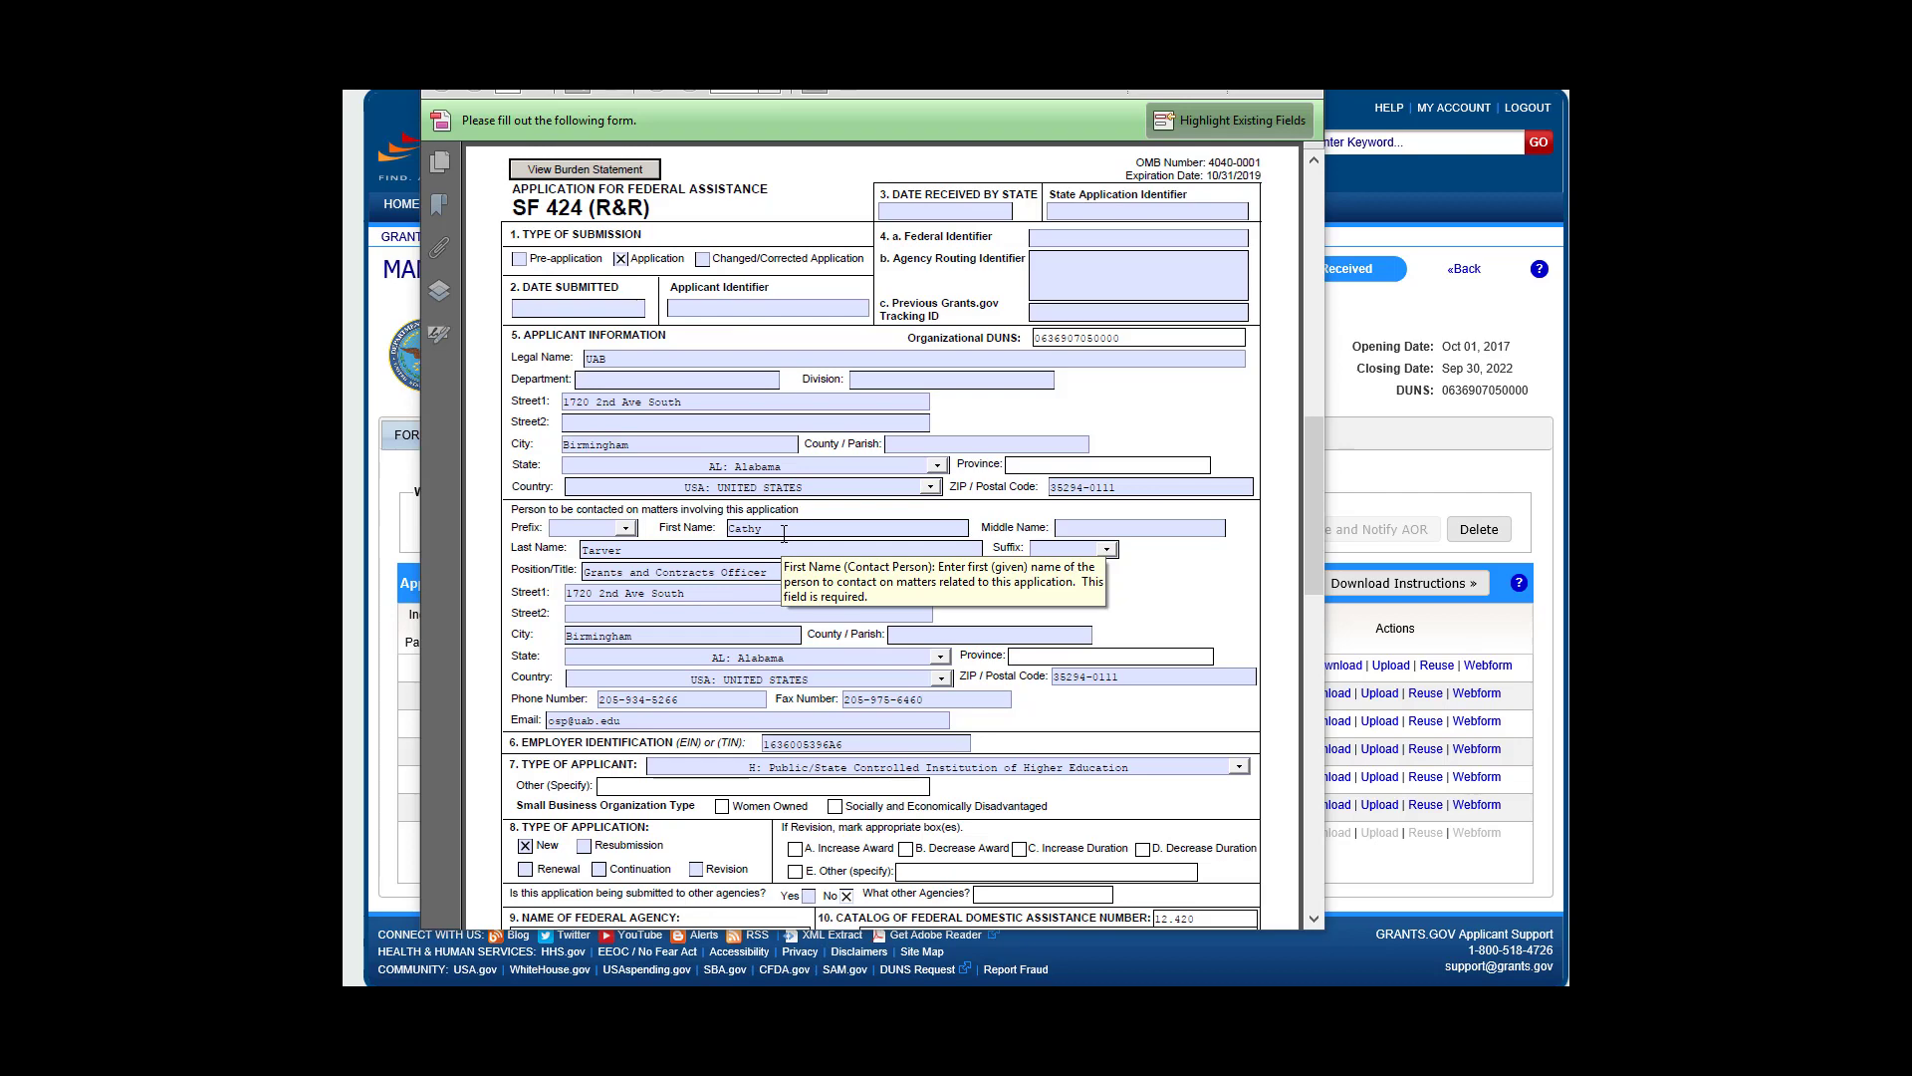
pyautogui.scroll(-10, 783, 534)
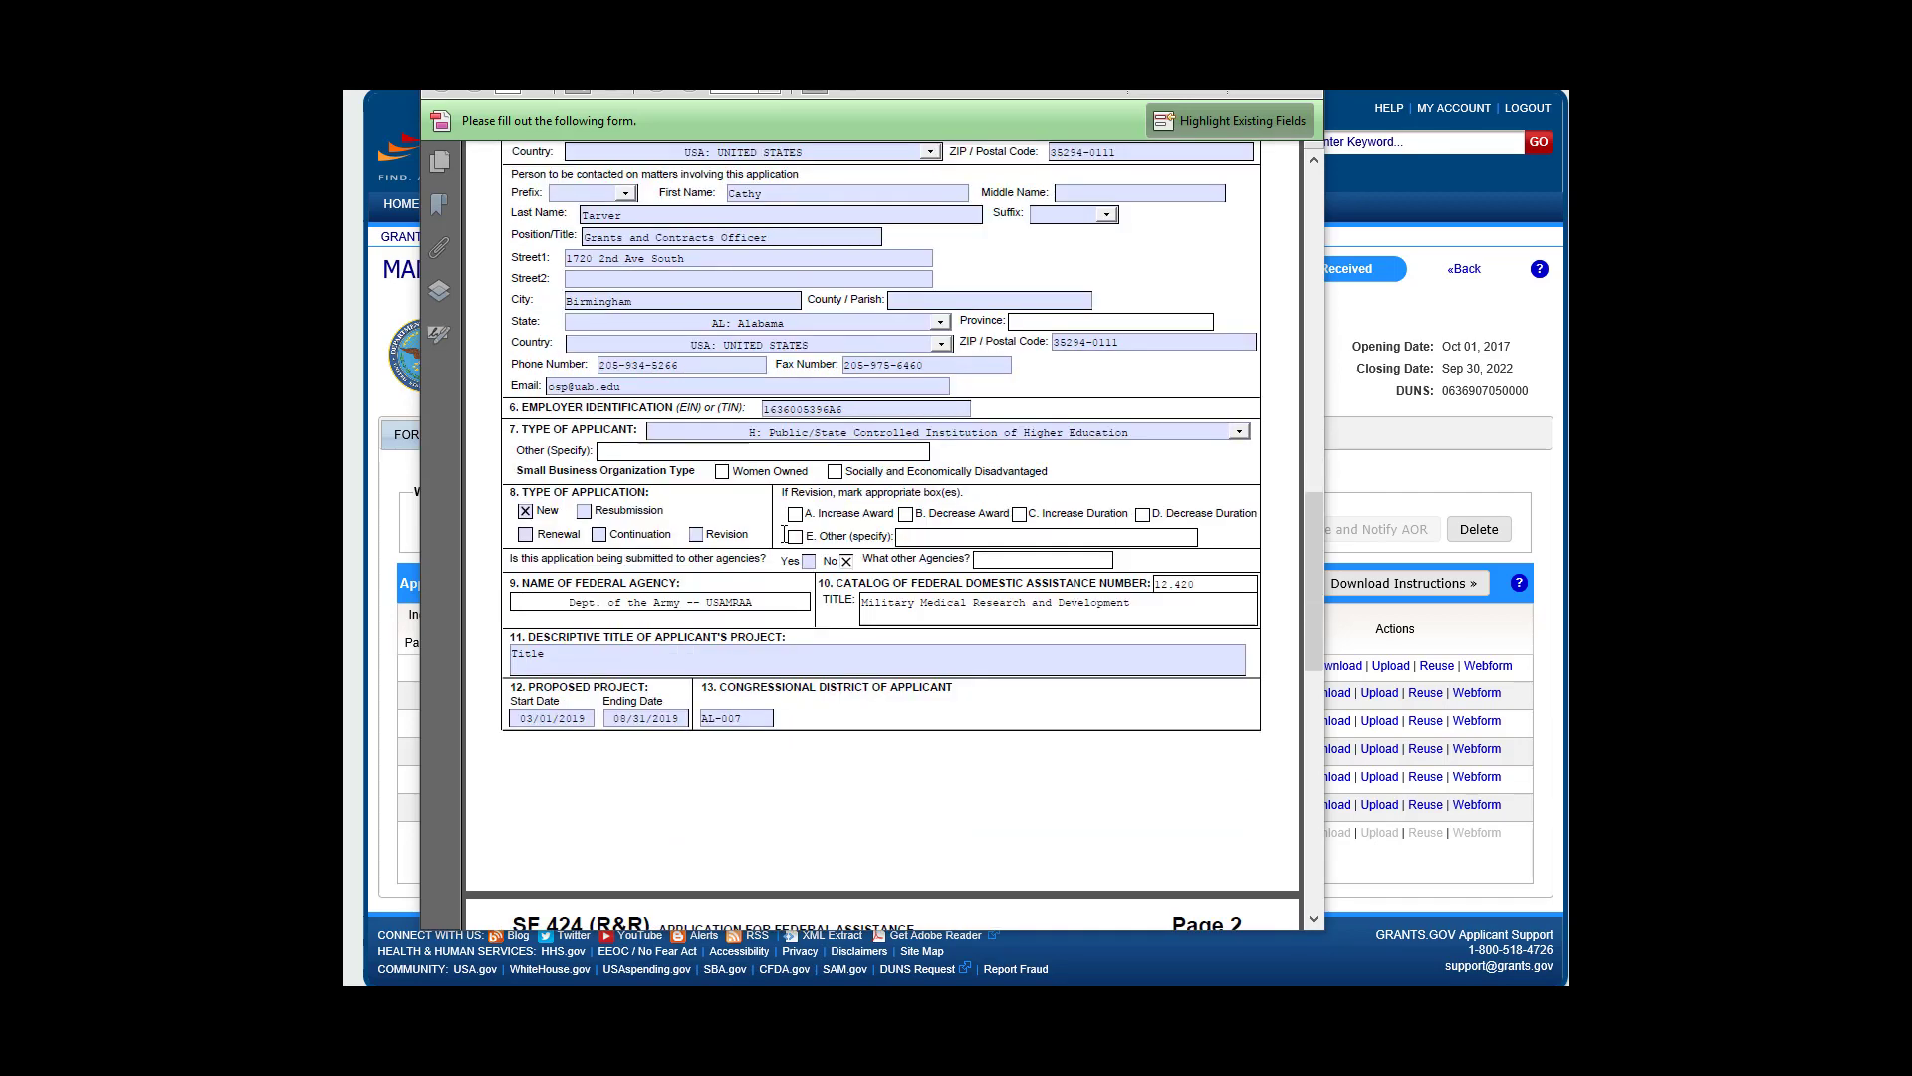
pyautogui.scroll(-12, 784, 534)
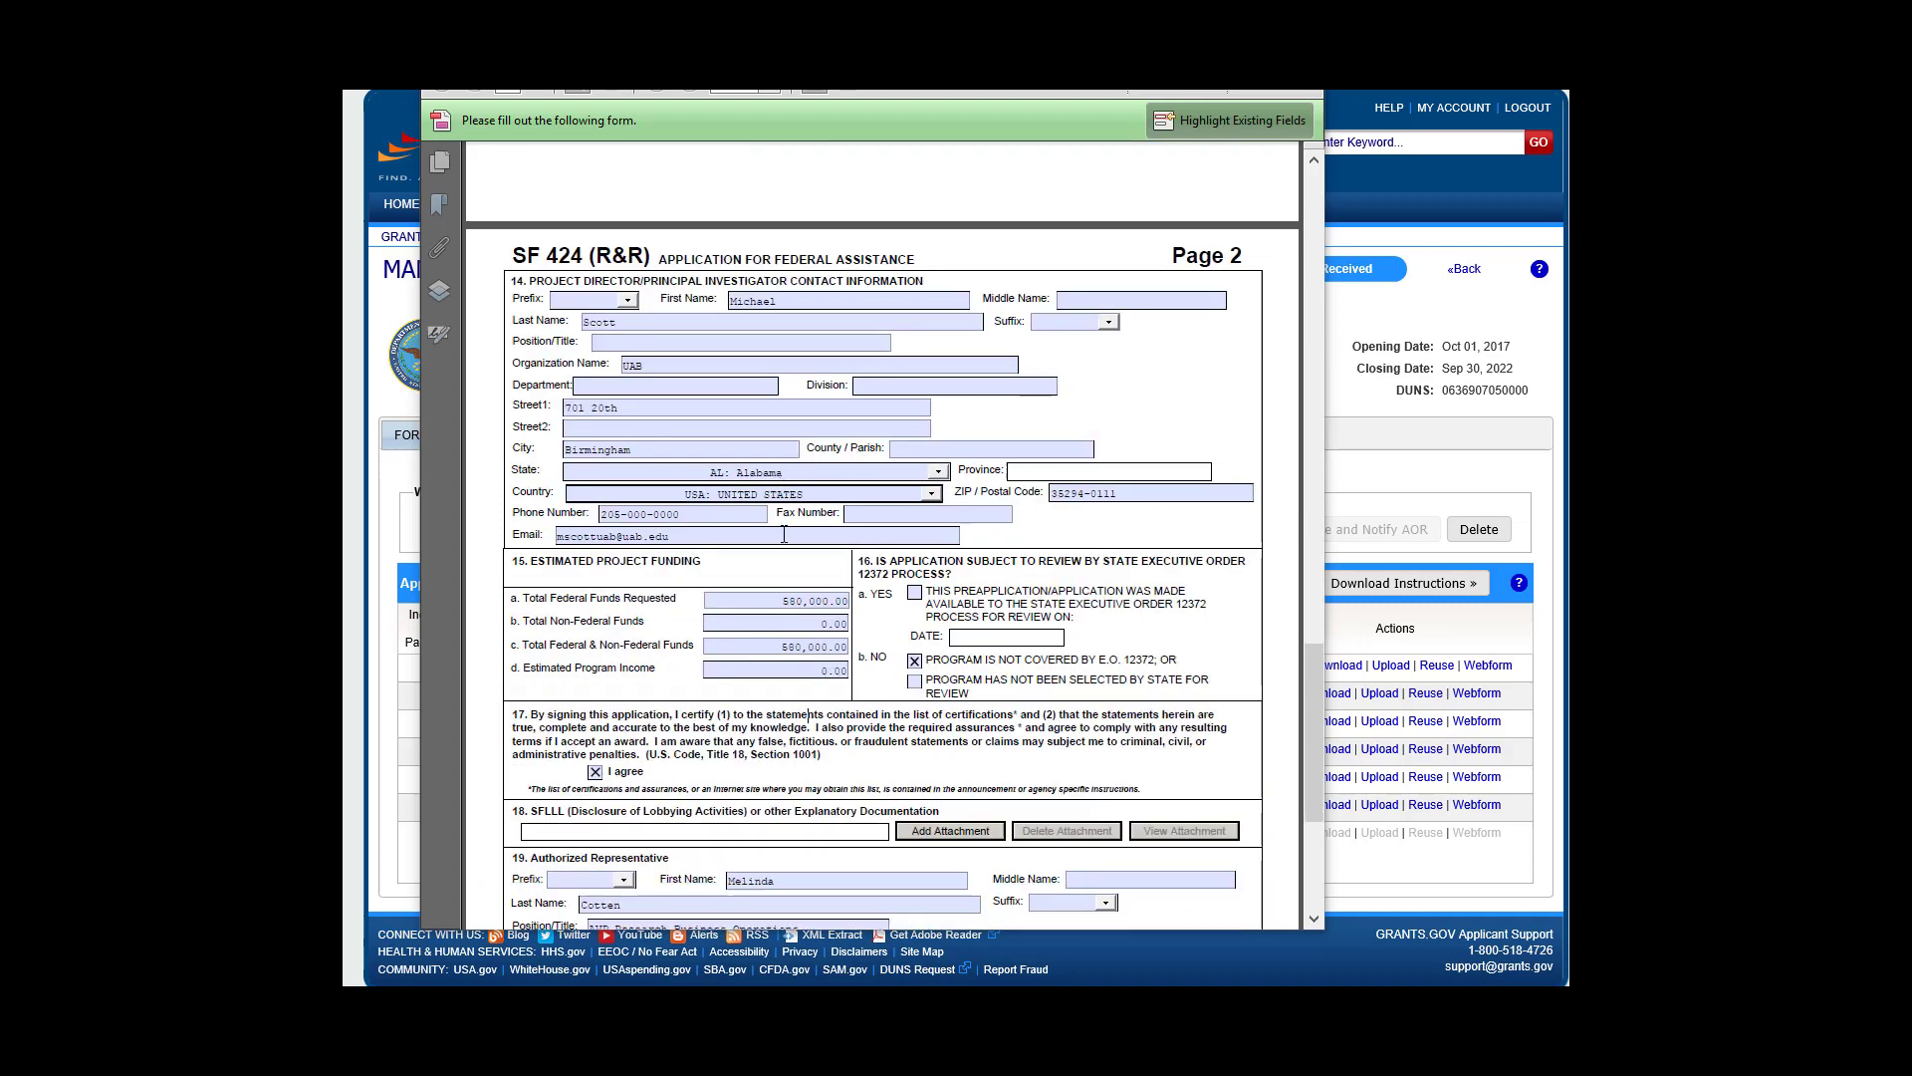
pyautogui.scroll(-4, 784, 534)
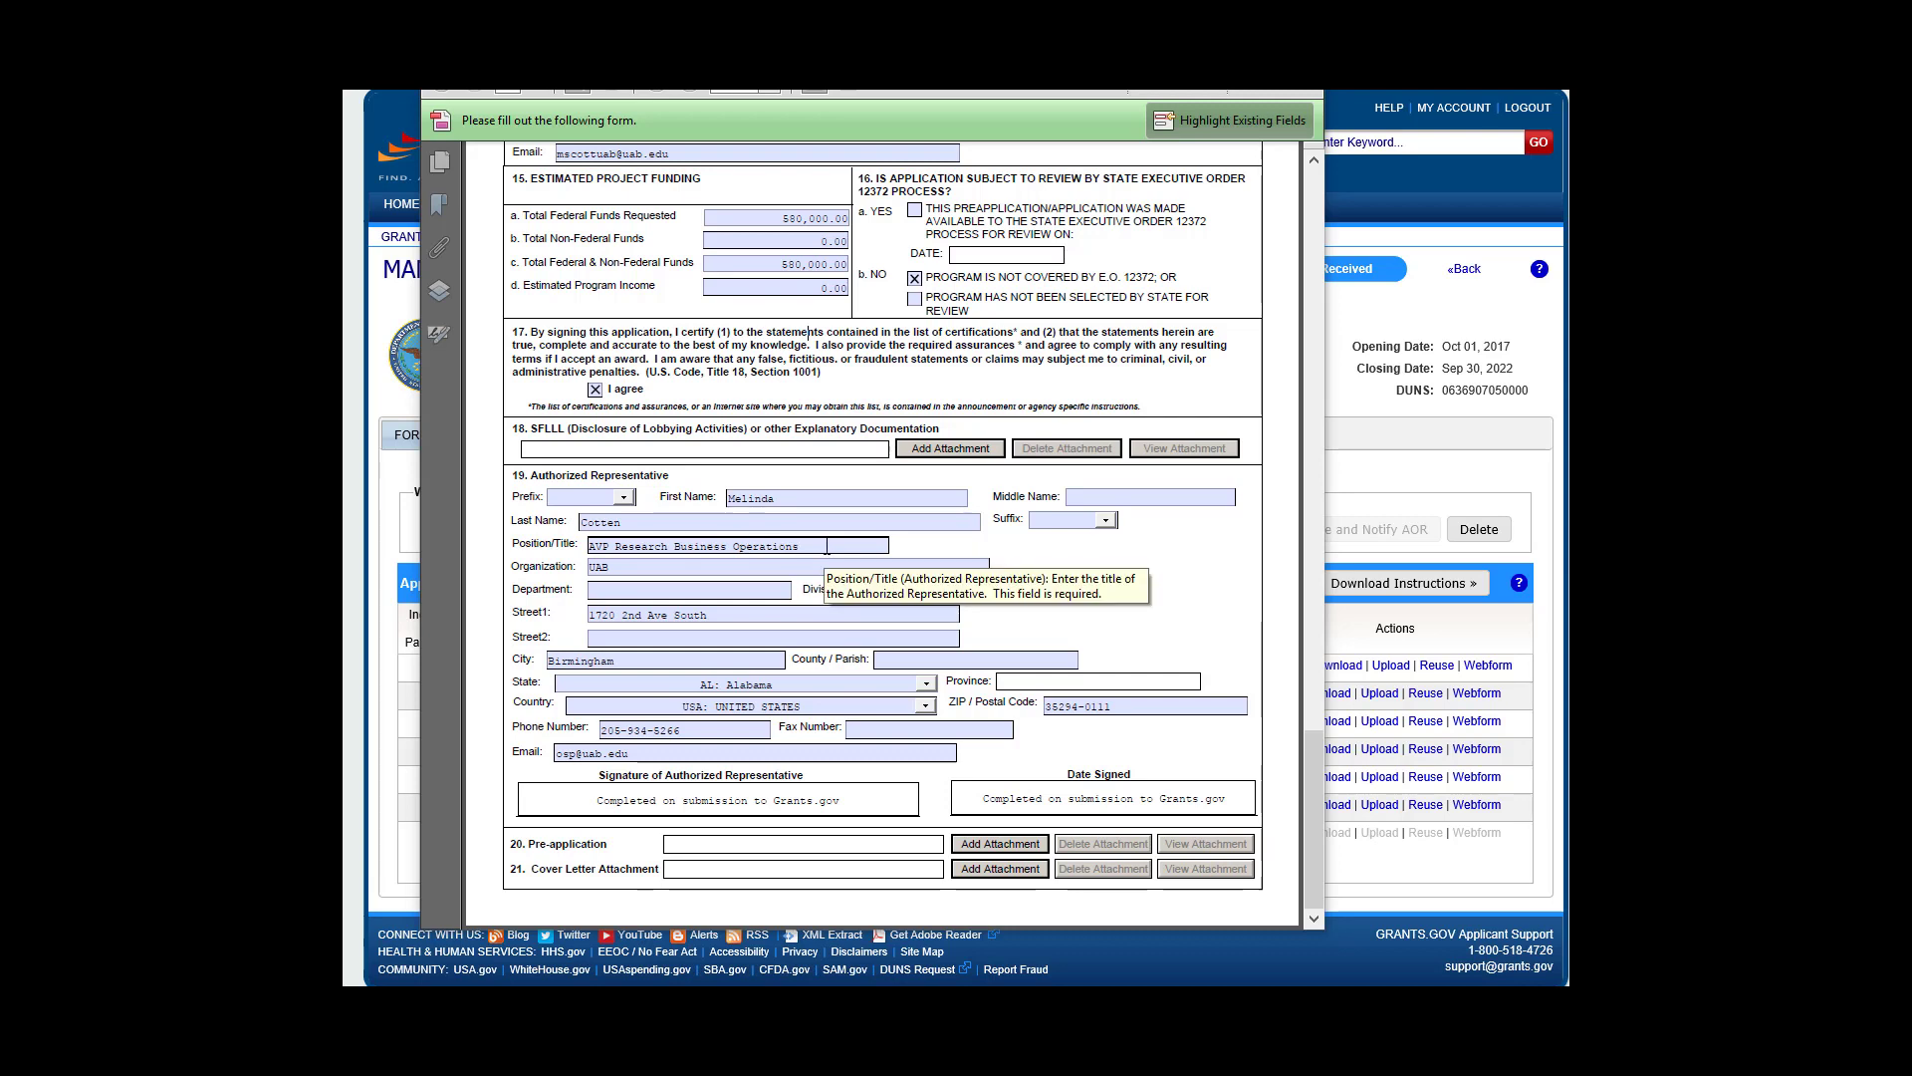
pyautogui.scroll(10, 827, 547)
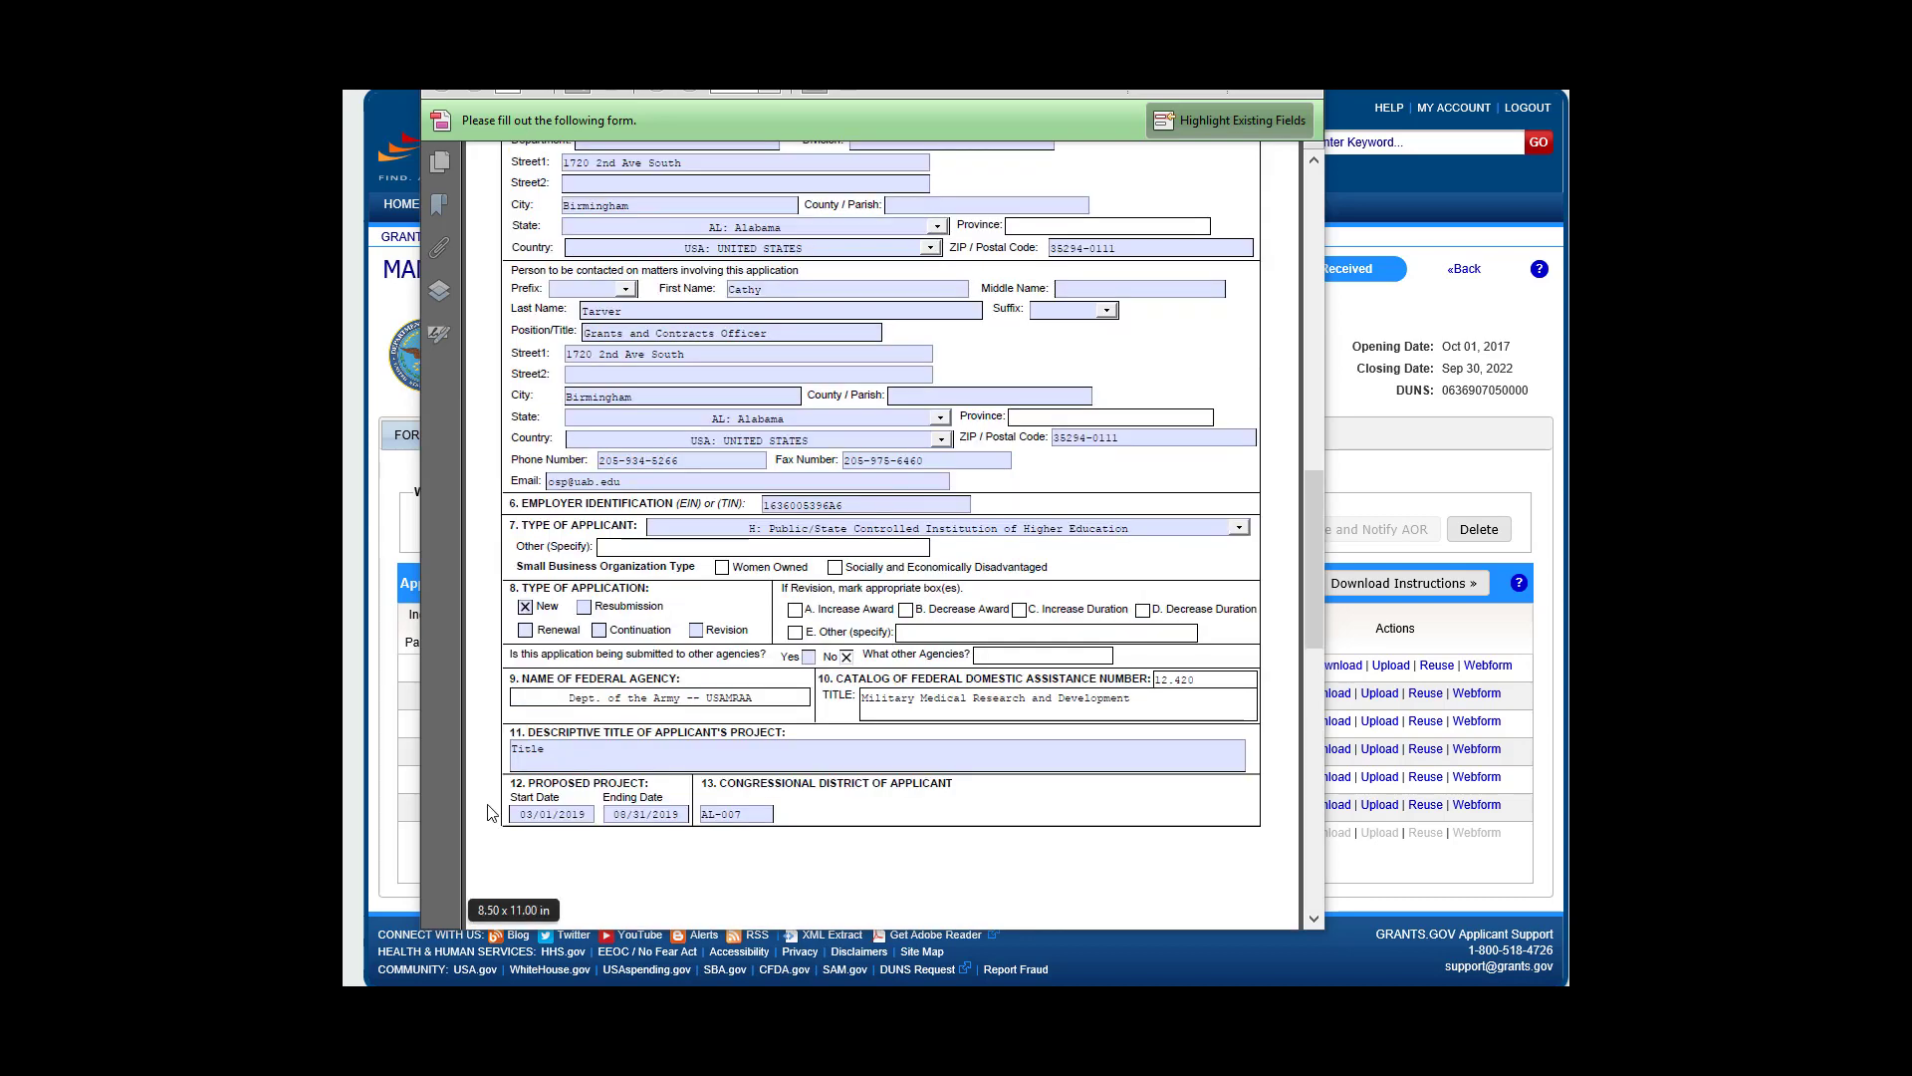
pyautogui.scroll(8, 488, 812)
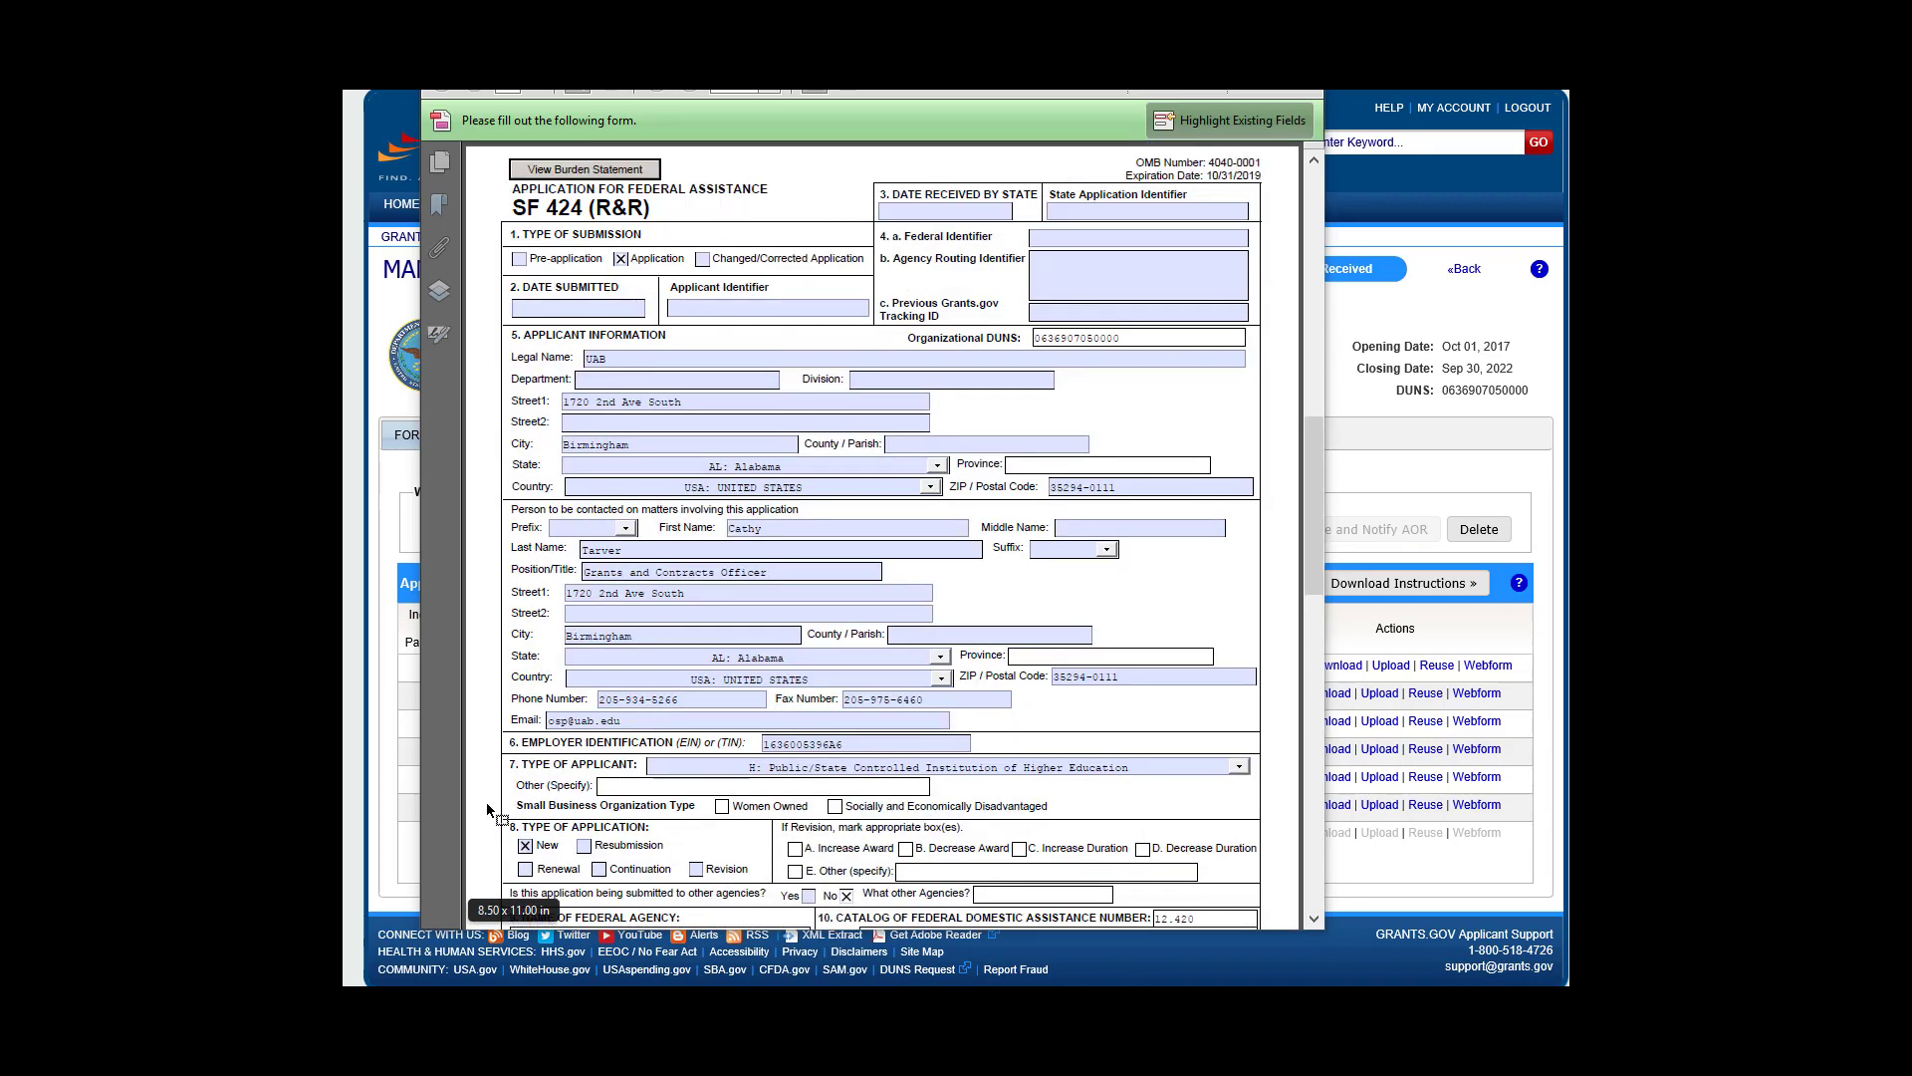
pyautogui.scroll(3, 488, 808)
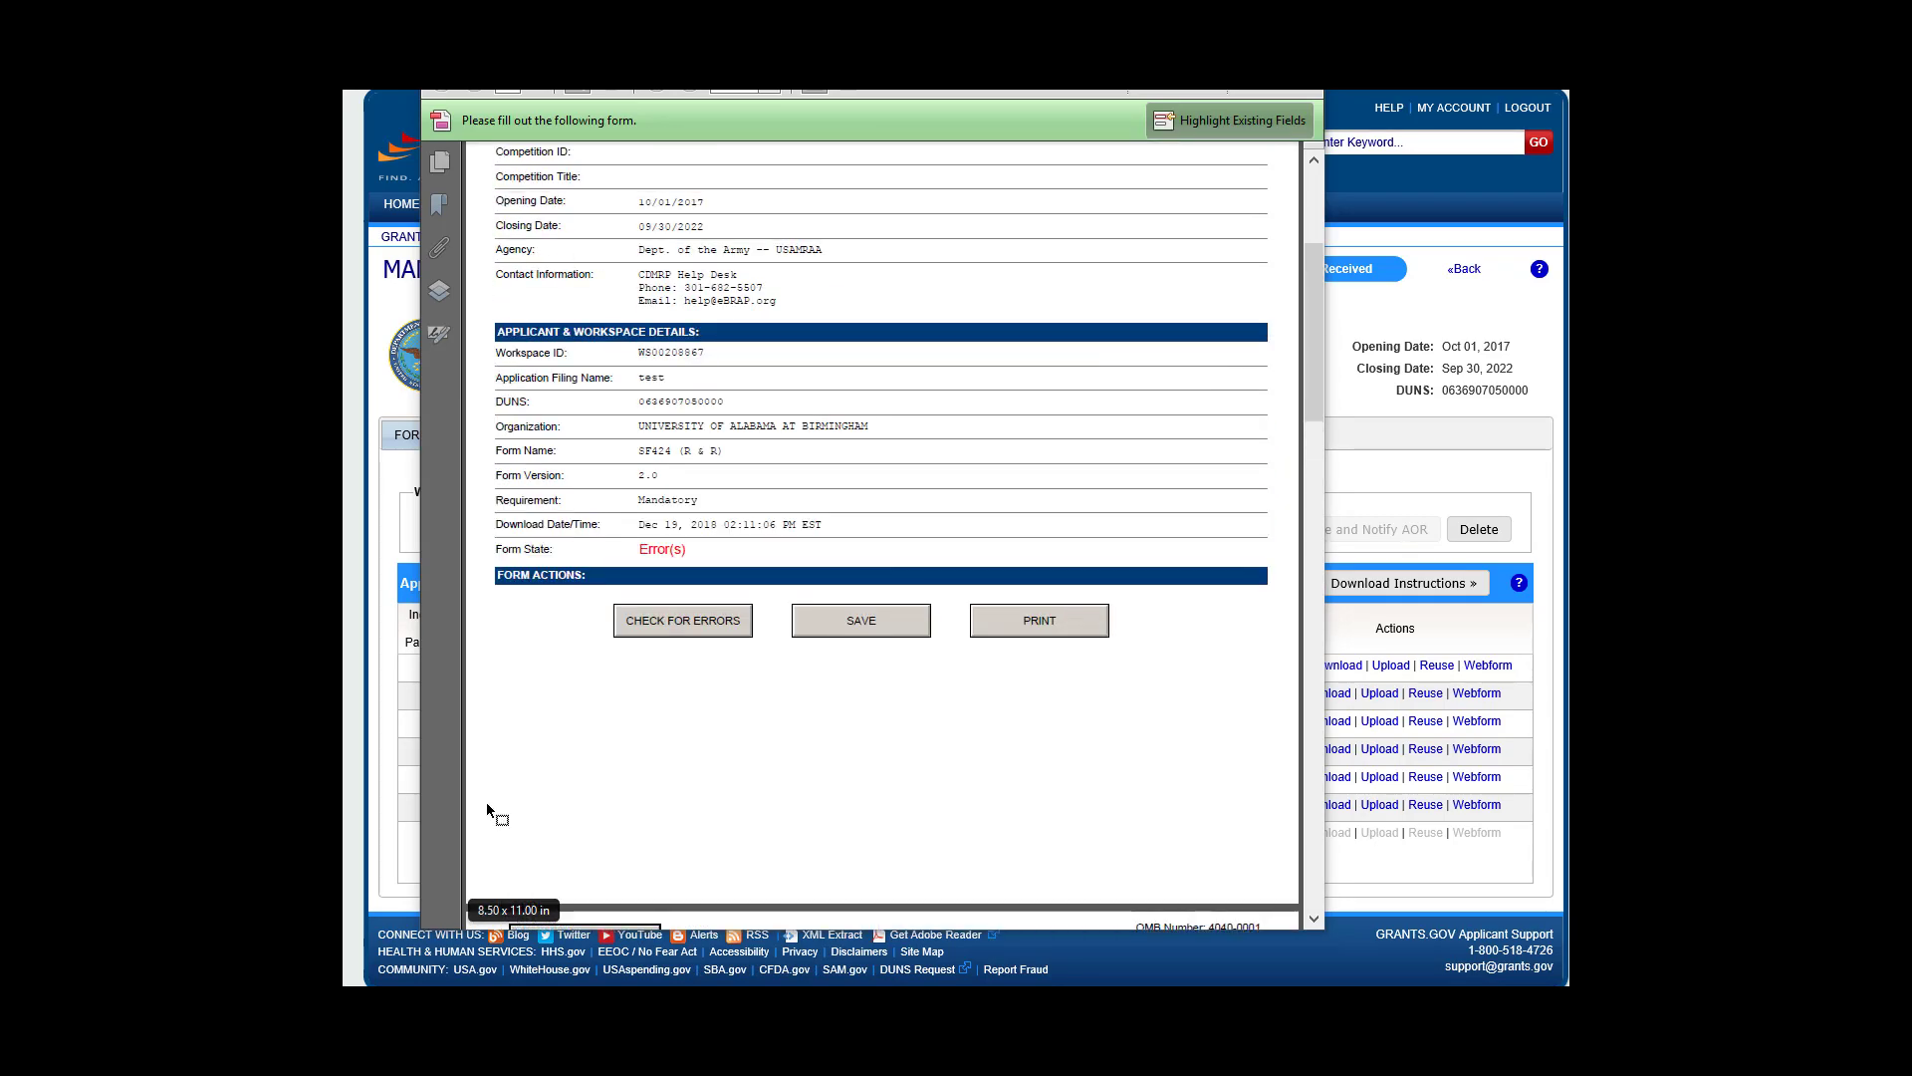
# - Recheck the form to confirm No Errors, then start saving it as a PDF
pyautogui.click(668, 621)
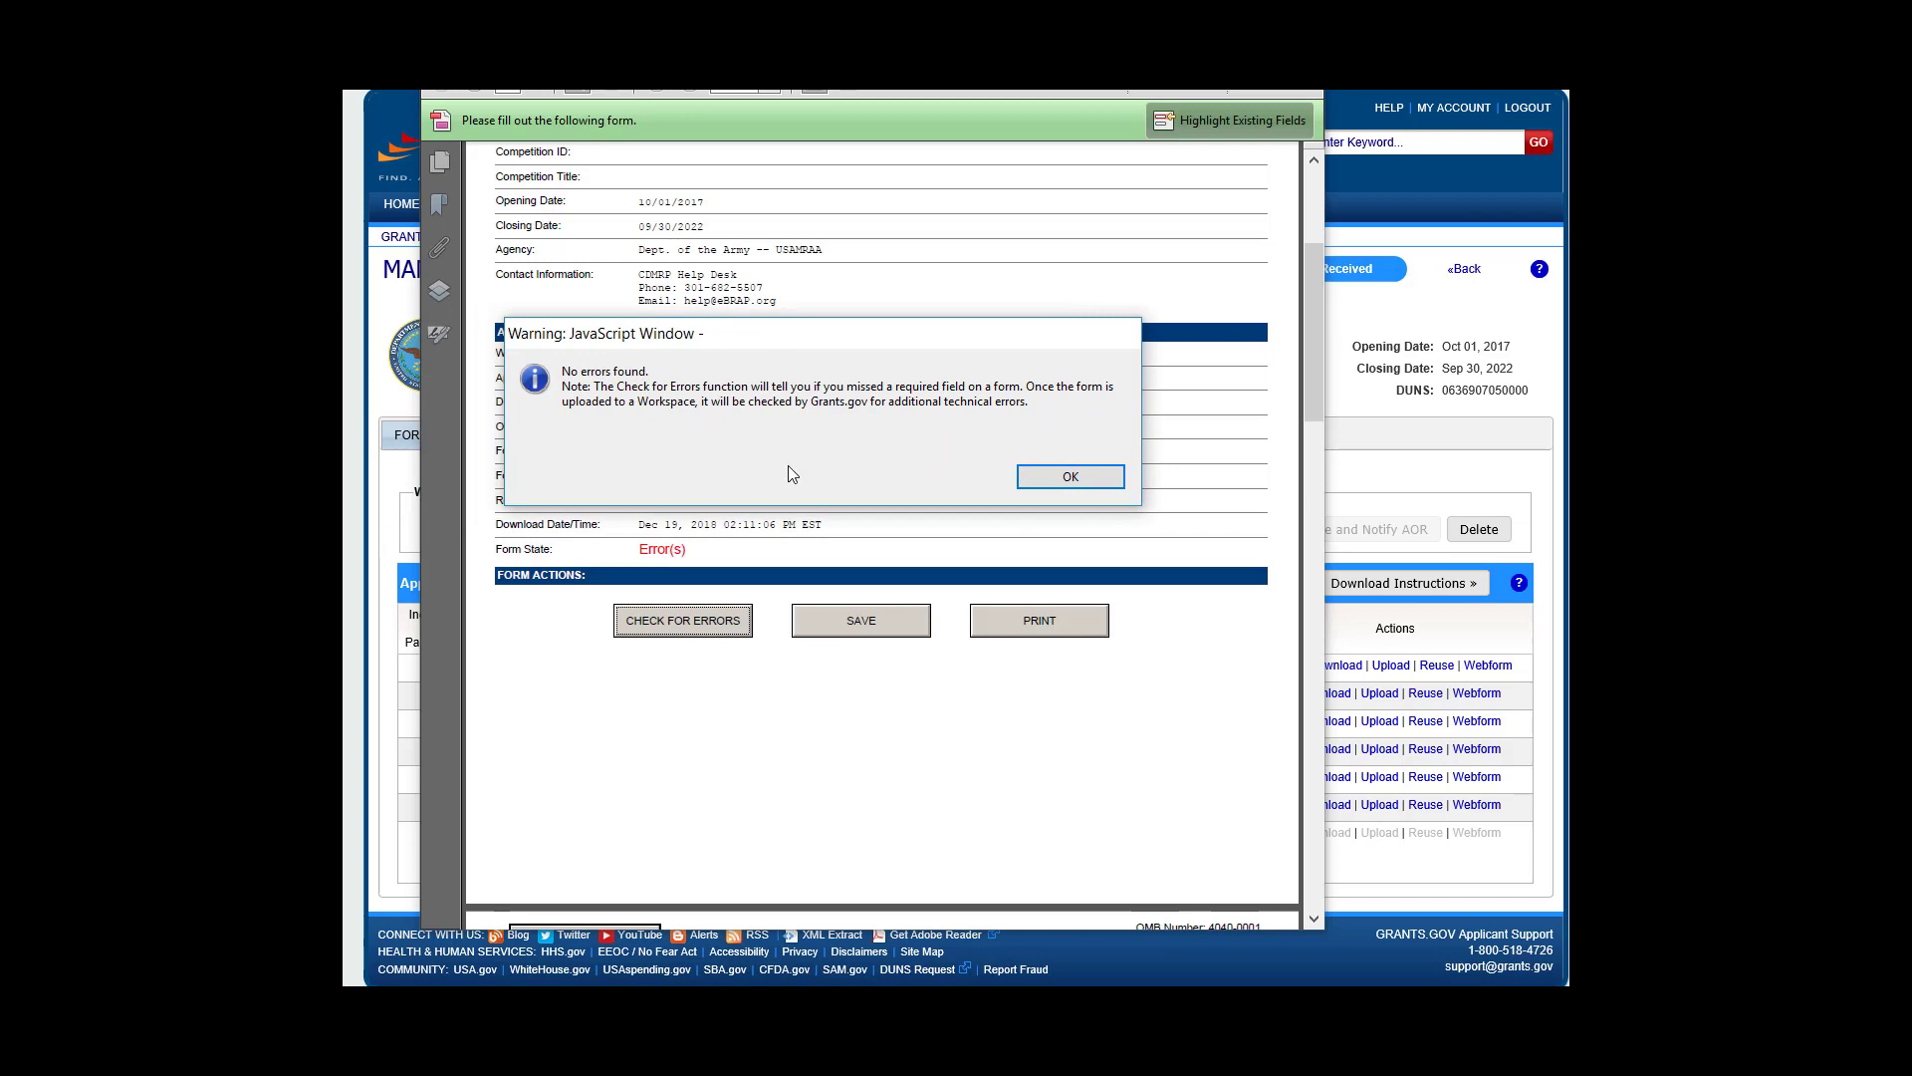
pyautogui.click(1073, 477)
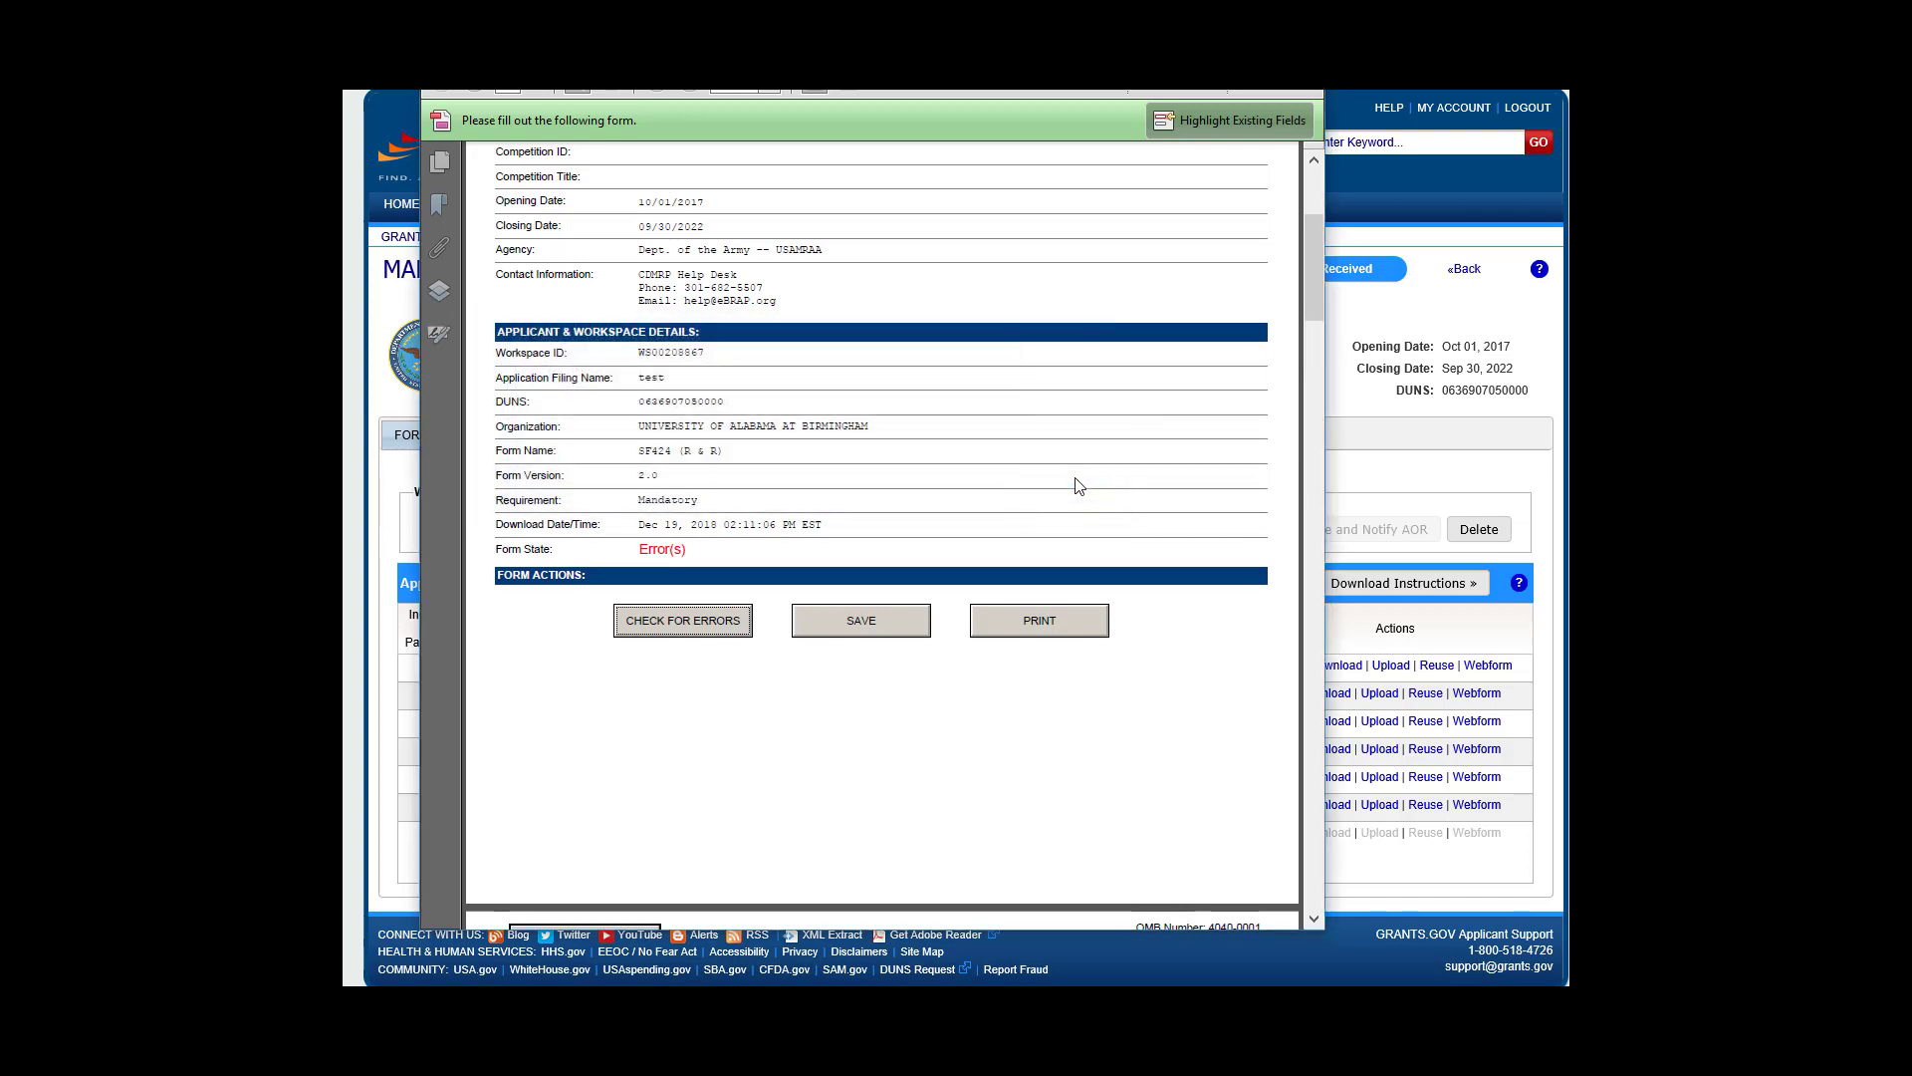
pyautogui.click(836, 629)
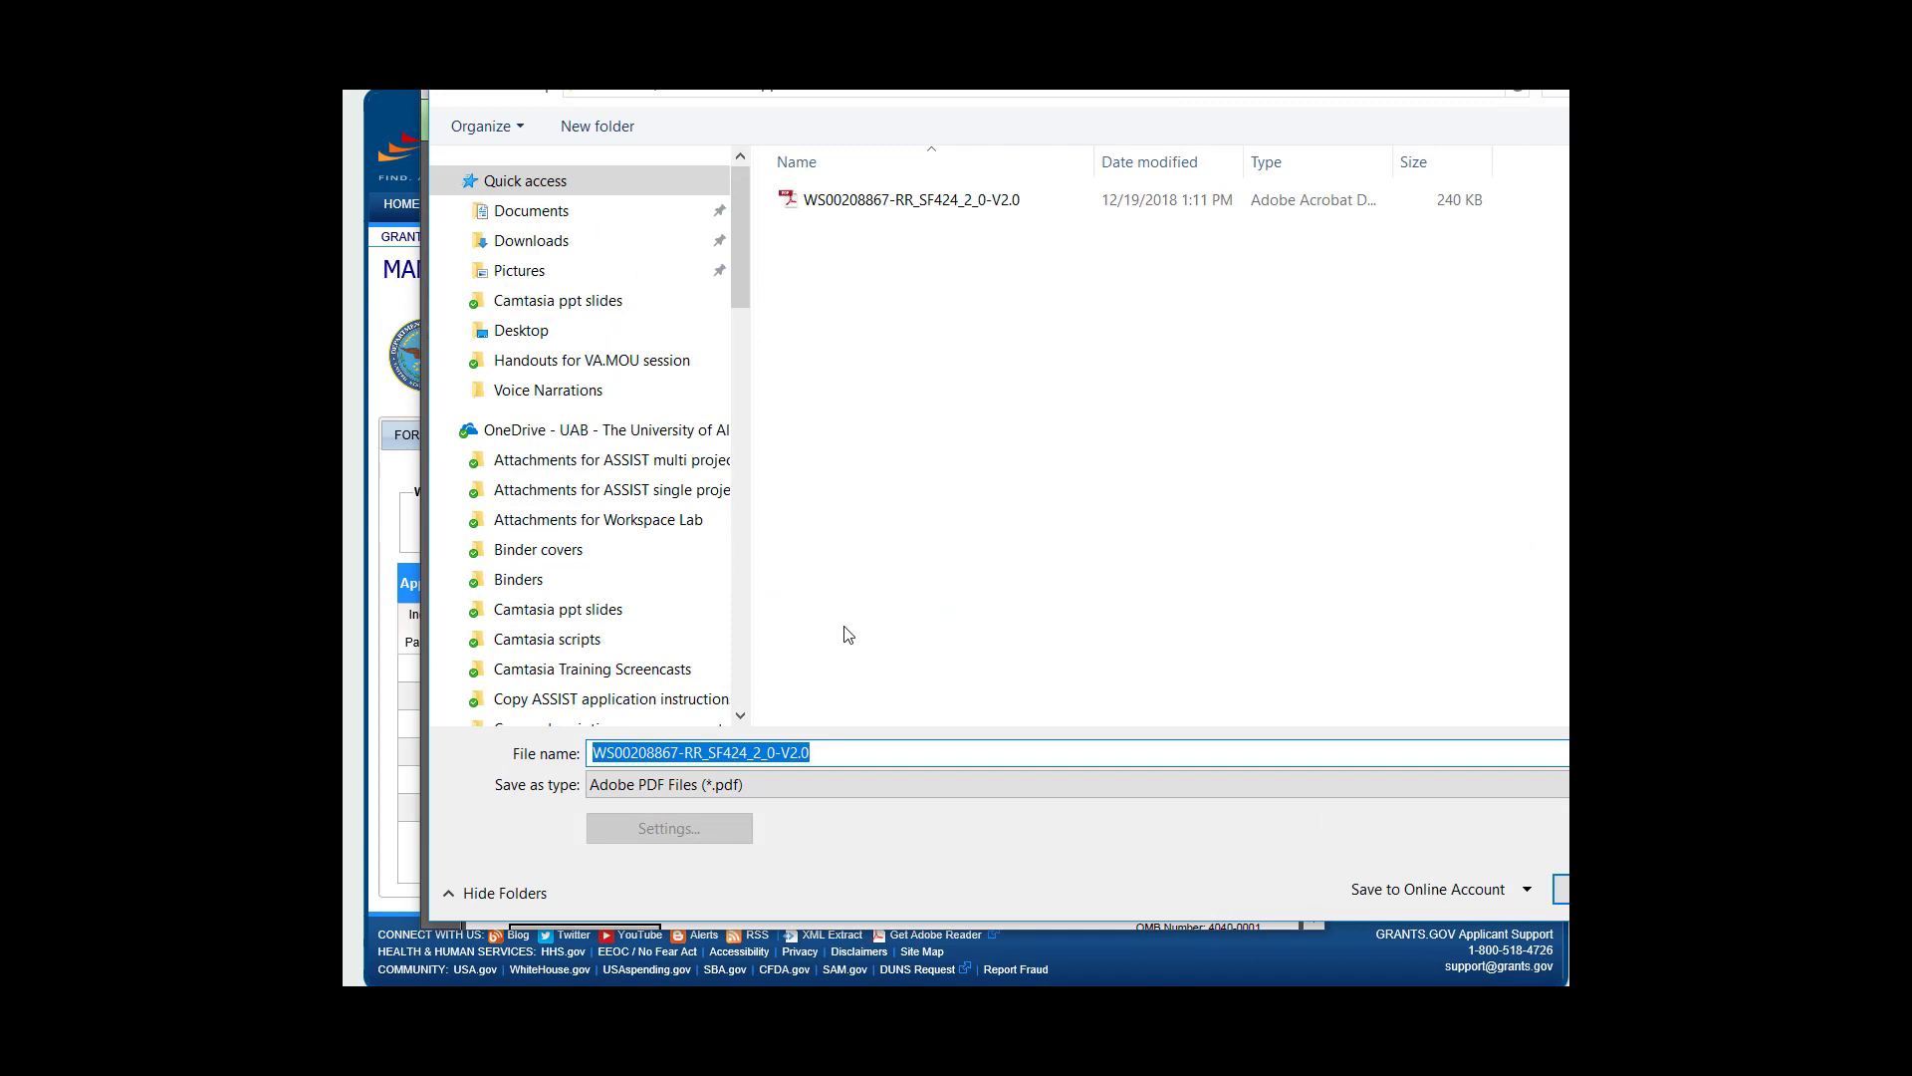
# - Save the filled form to the Desktop as WS00208867-RR_SF424_2_0-V2.0
pyautogui.click(521, 330)
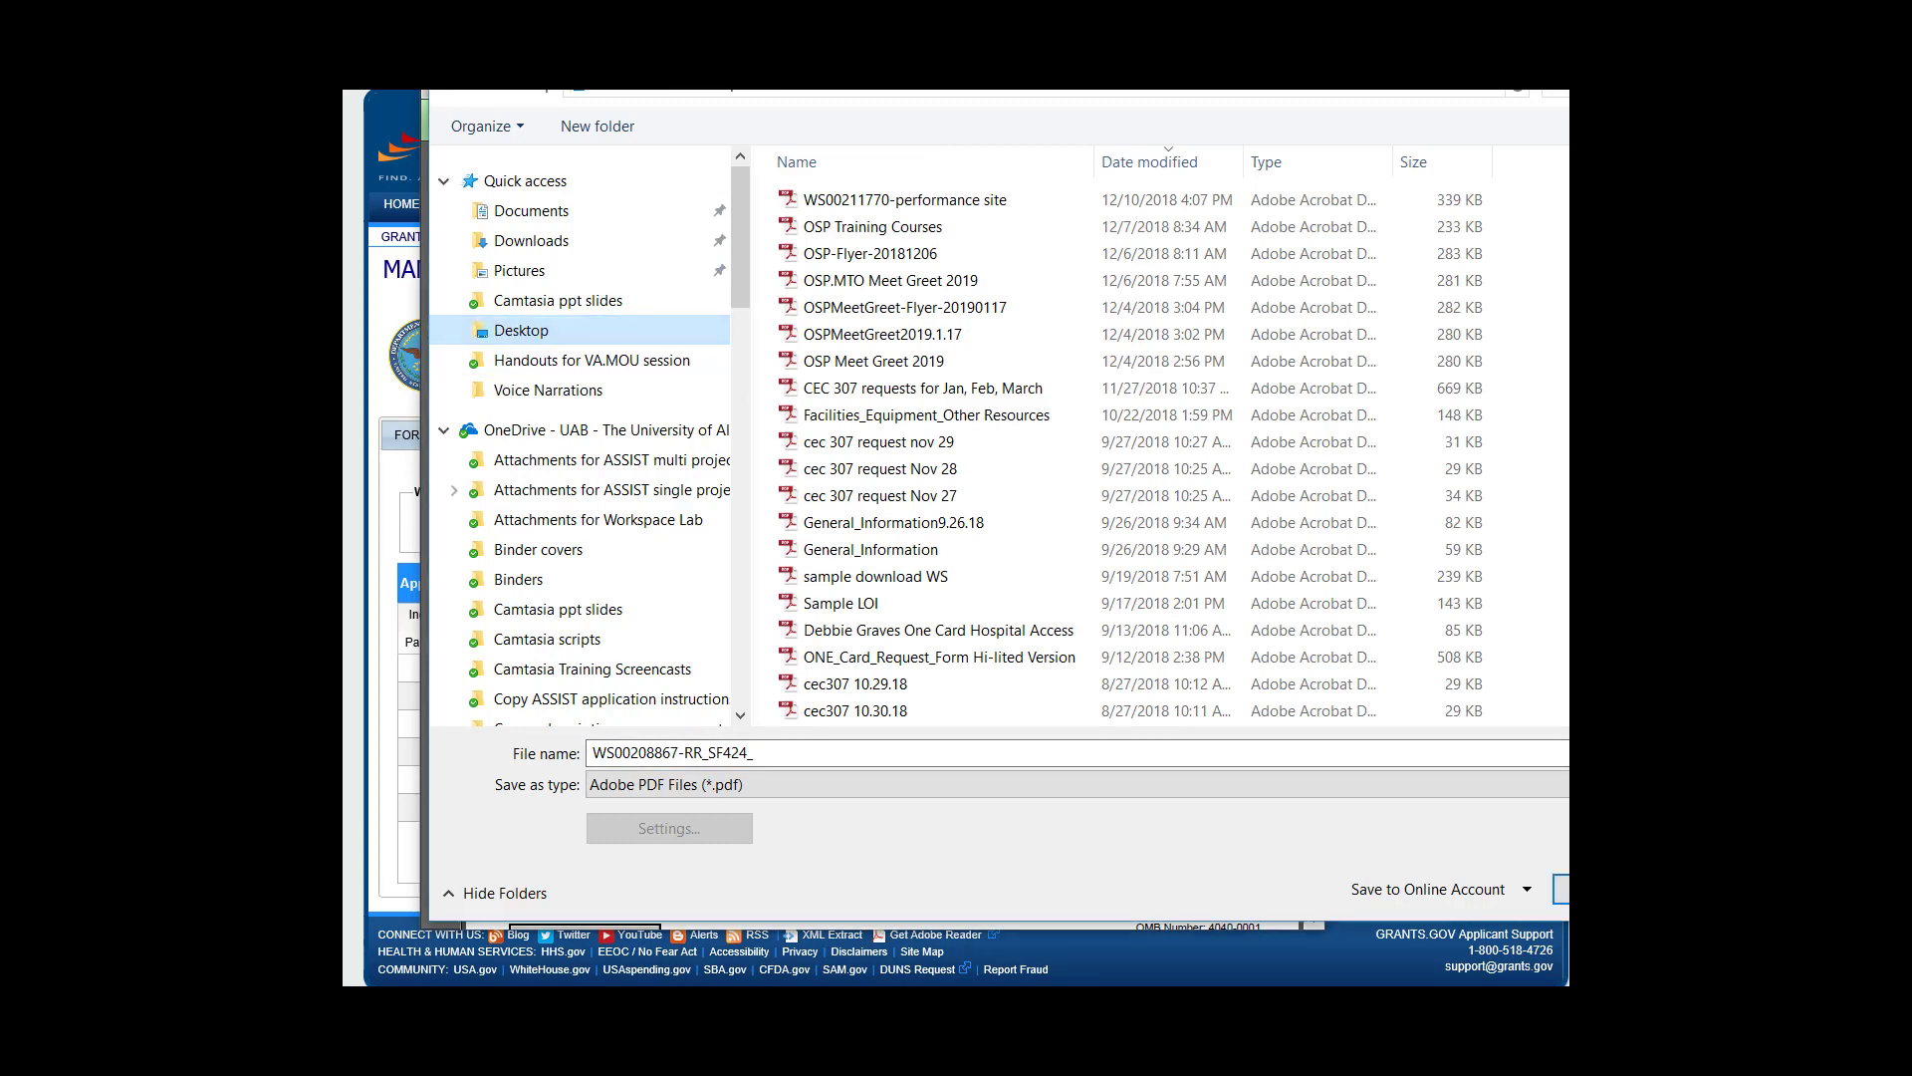
pyautogui.click(1562, 889)
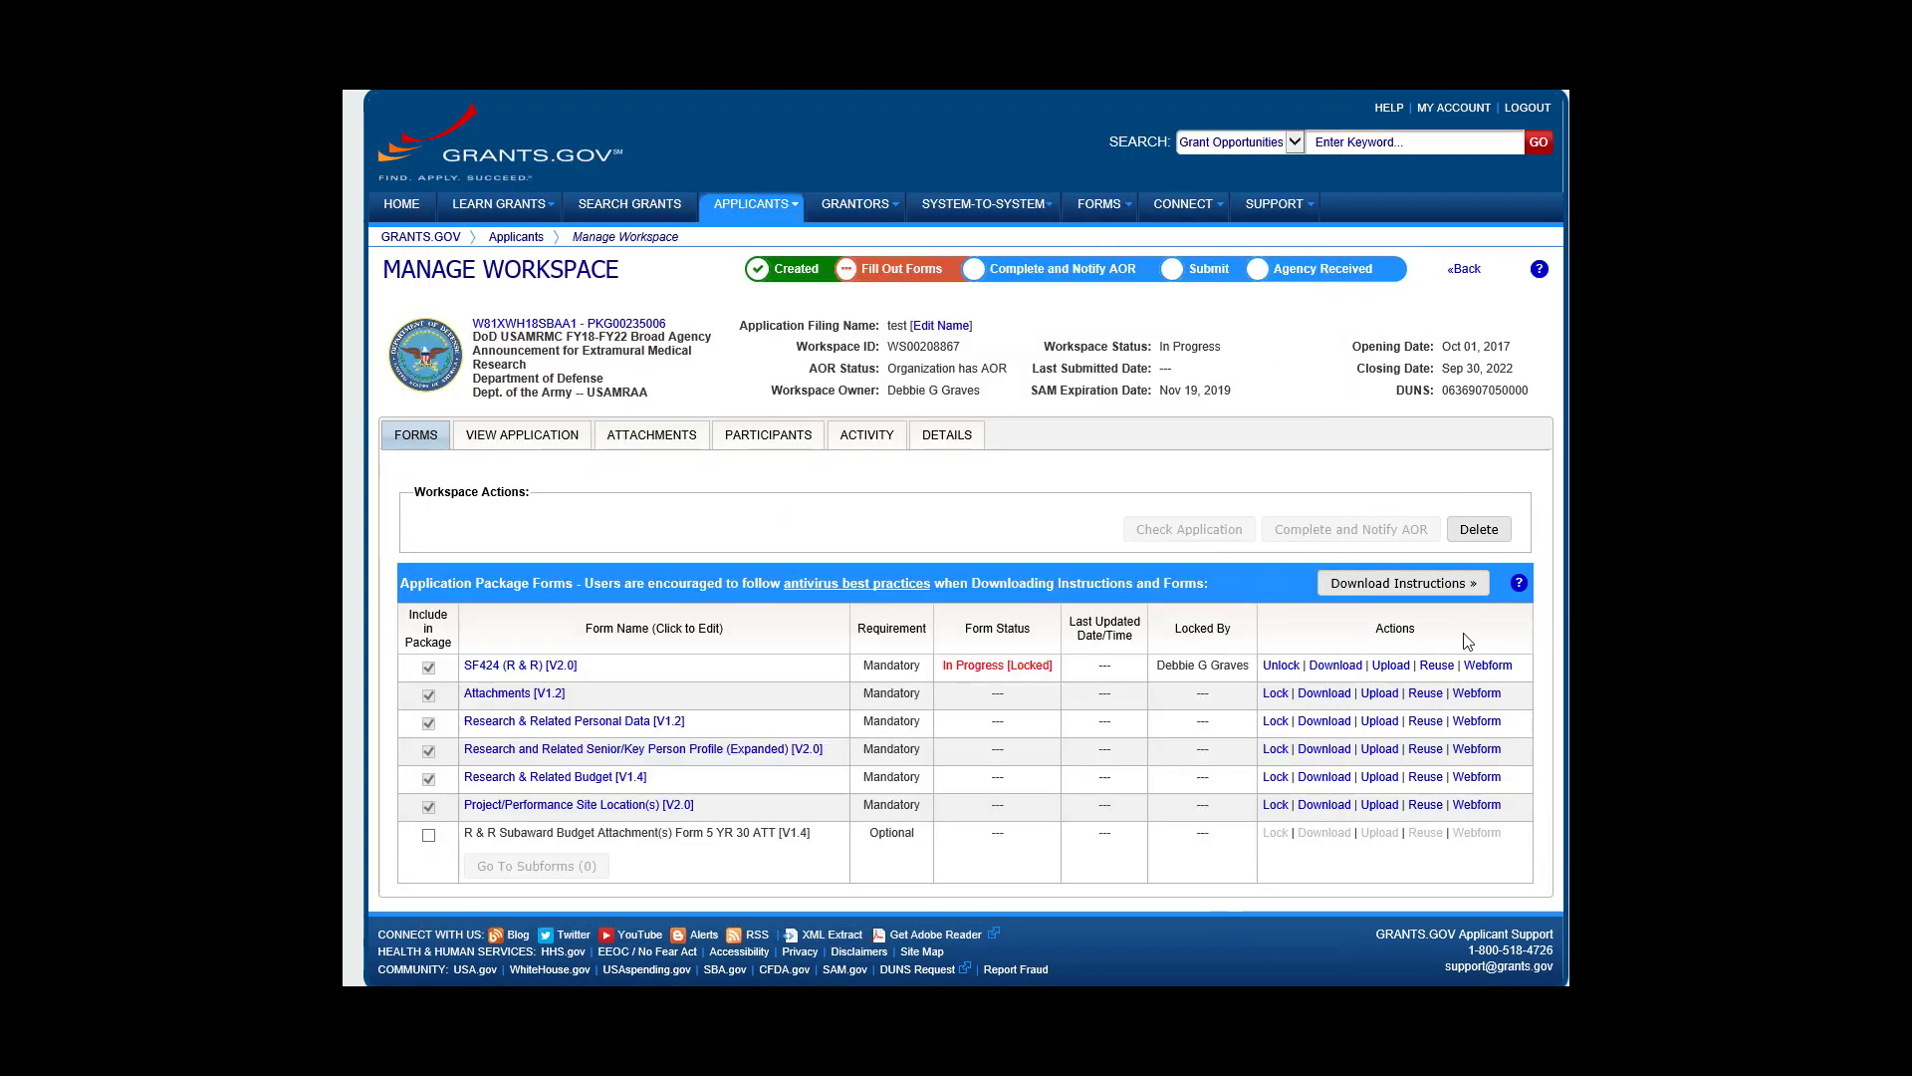
# - Upload the saved SF424 PDF to the SF424 (R&R) row so it shows Passed
pyautogui.click(1392, 666)
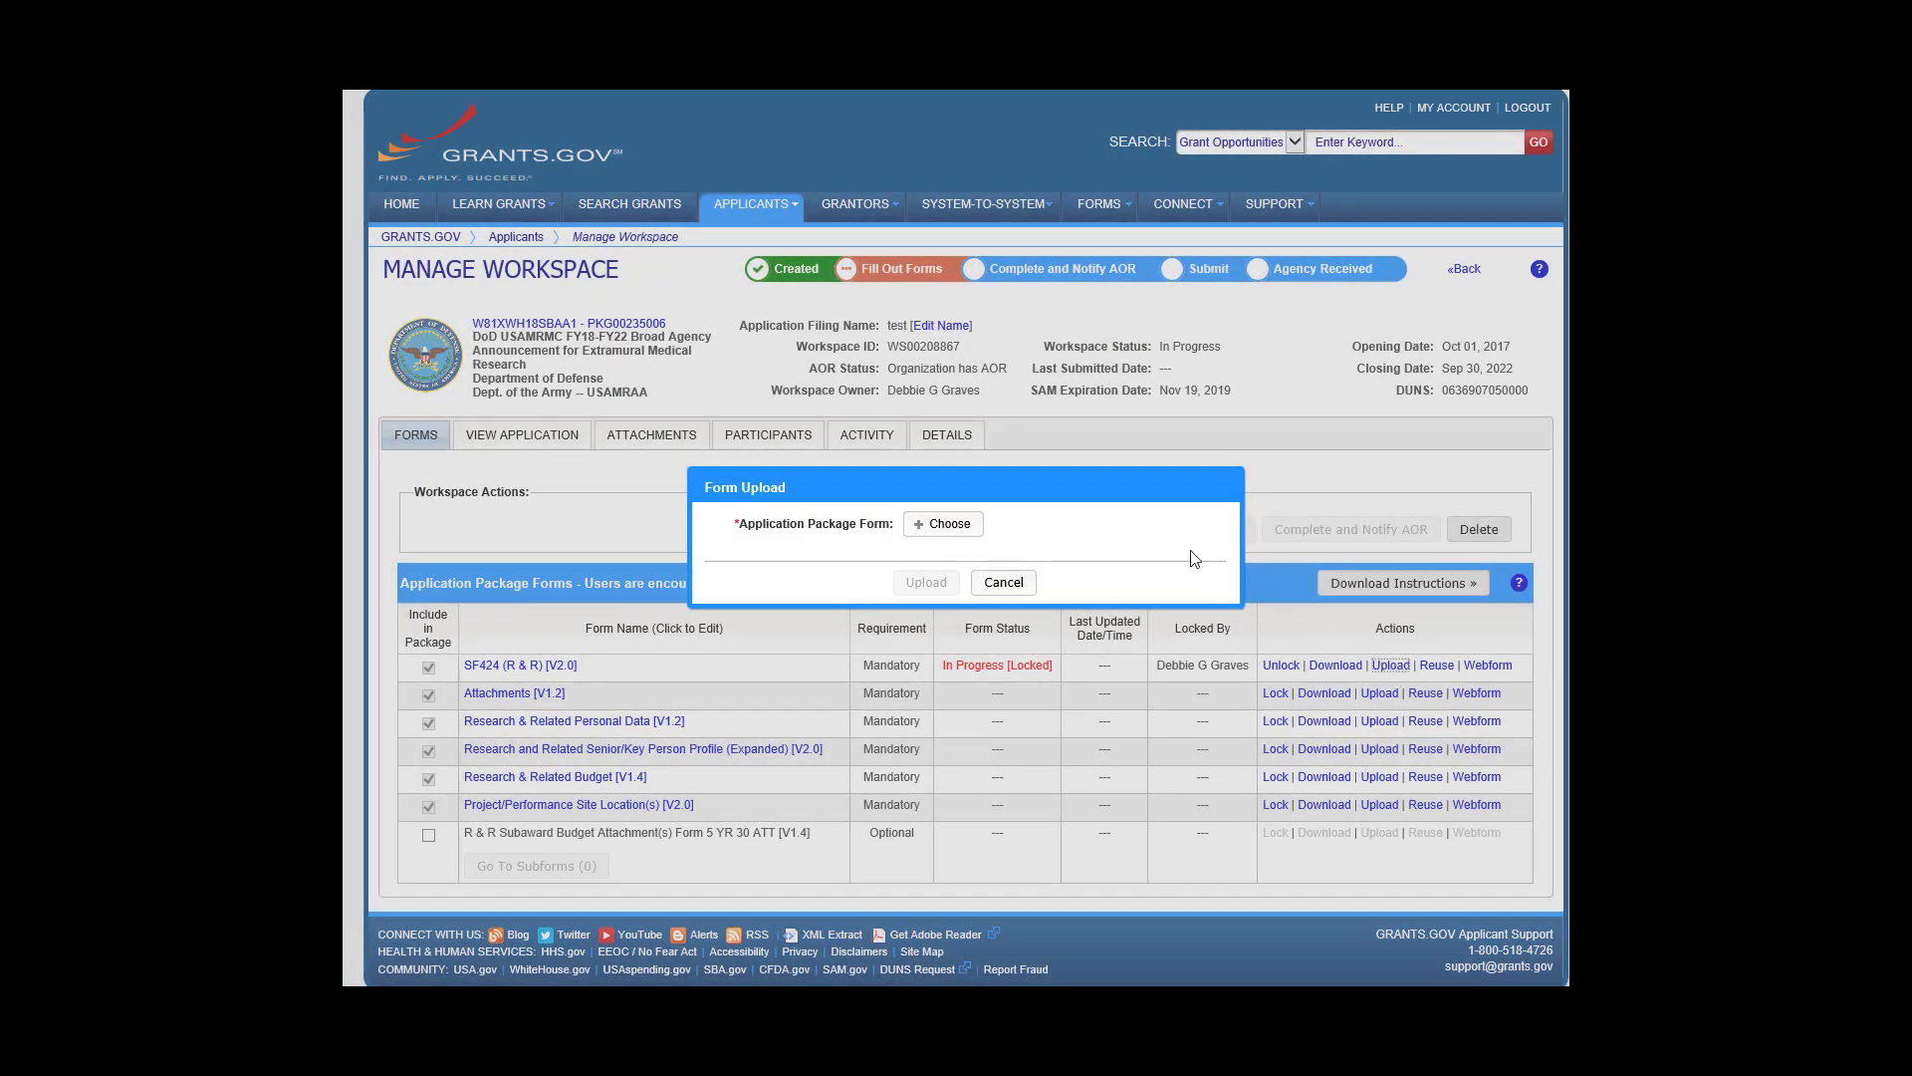
pyautogui.click(937, 526)
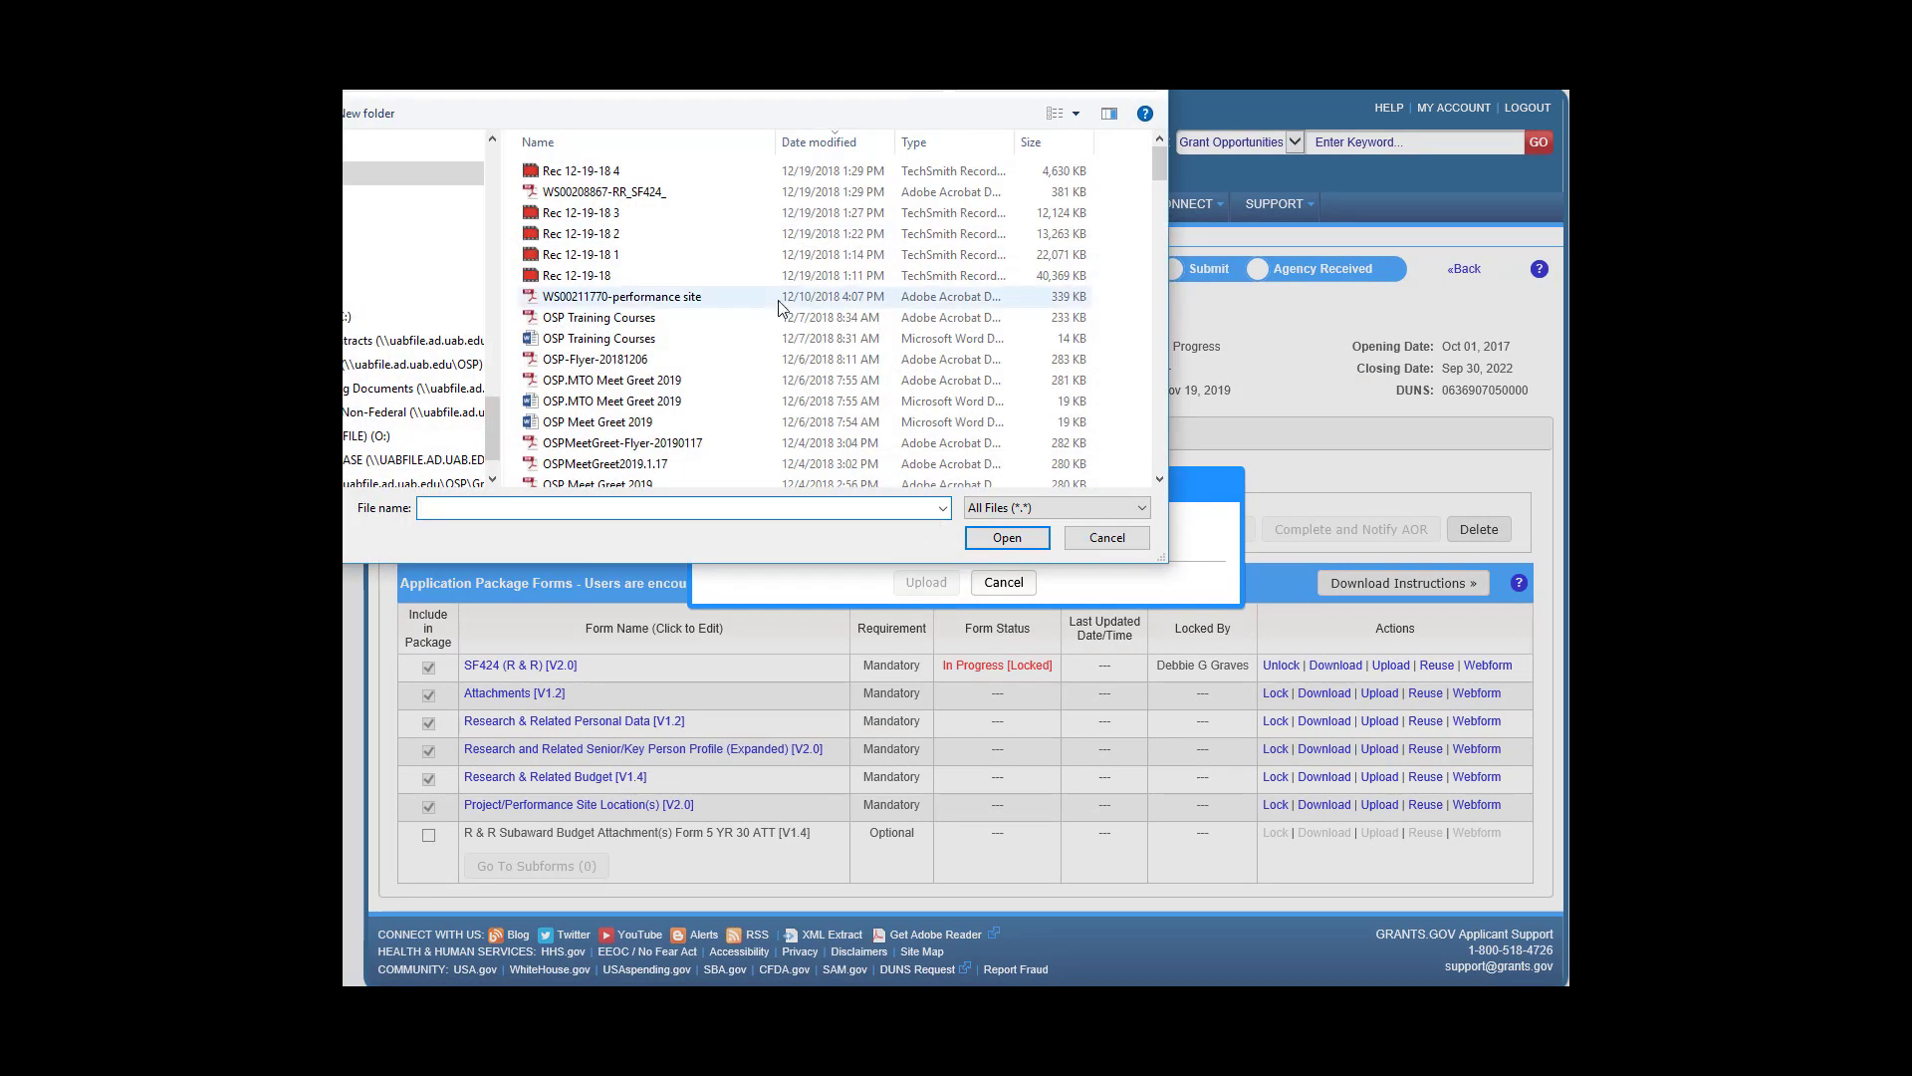
pyautogui.click(565, 195)
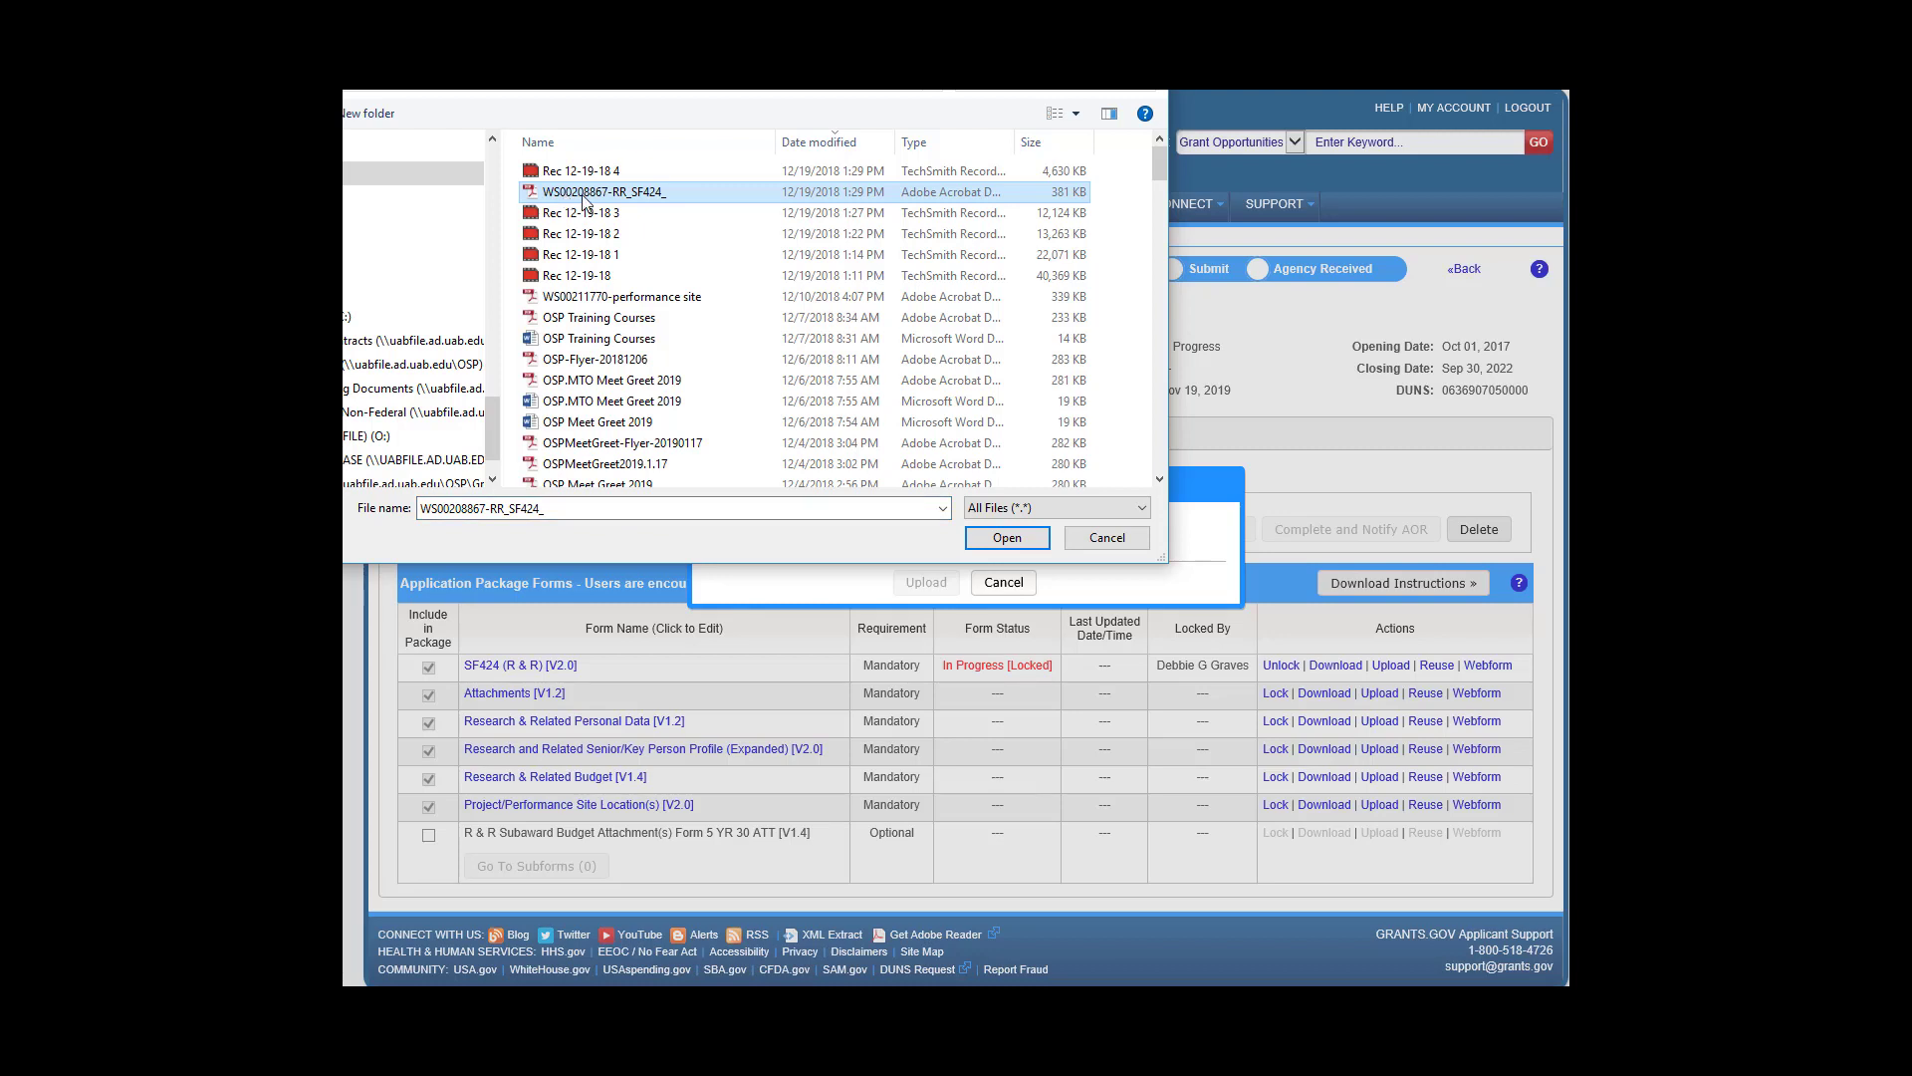
pyautogui.click(1006, 540)
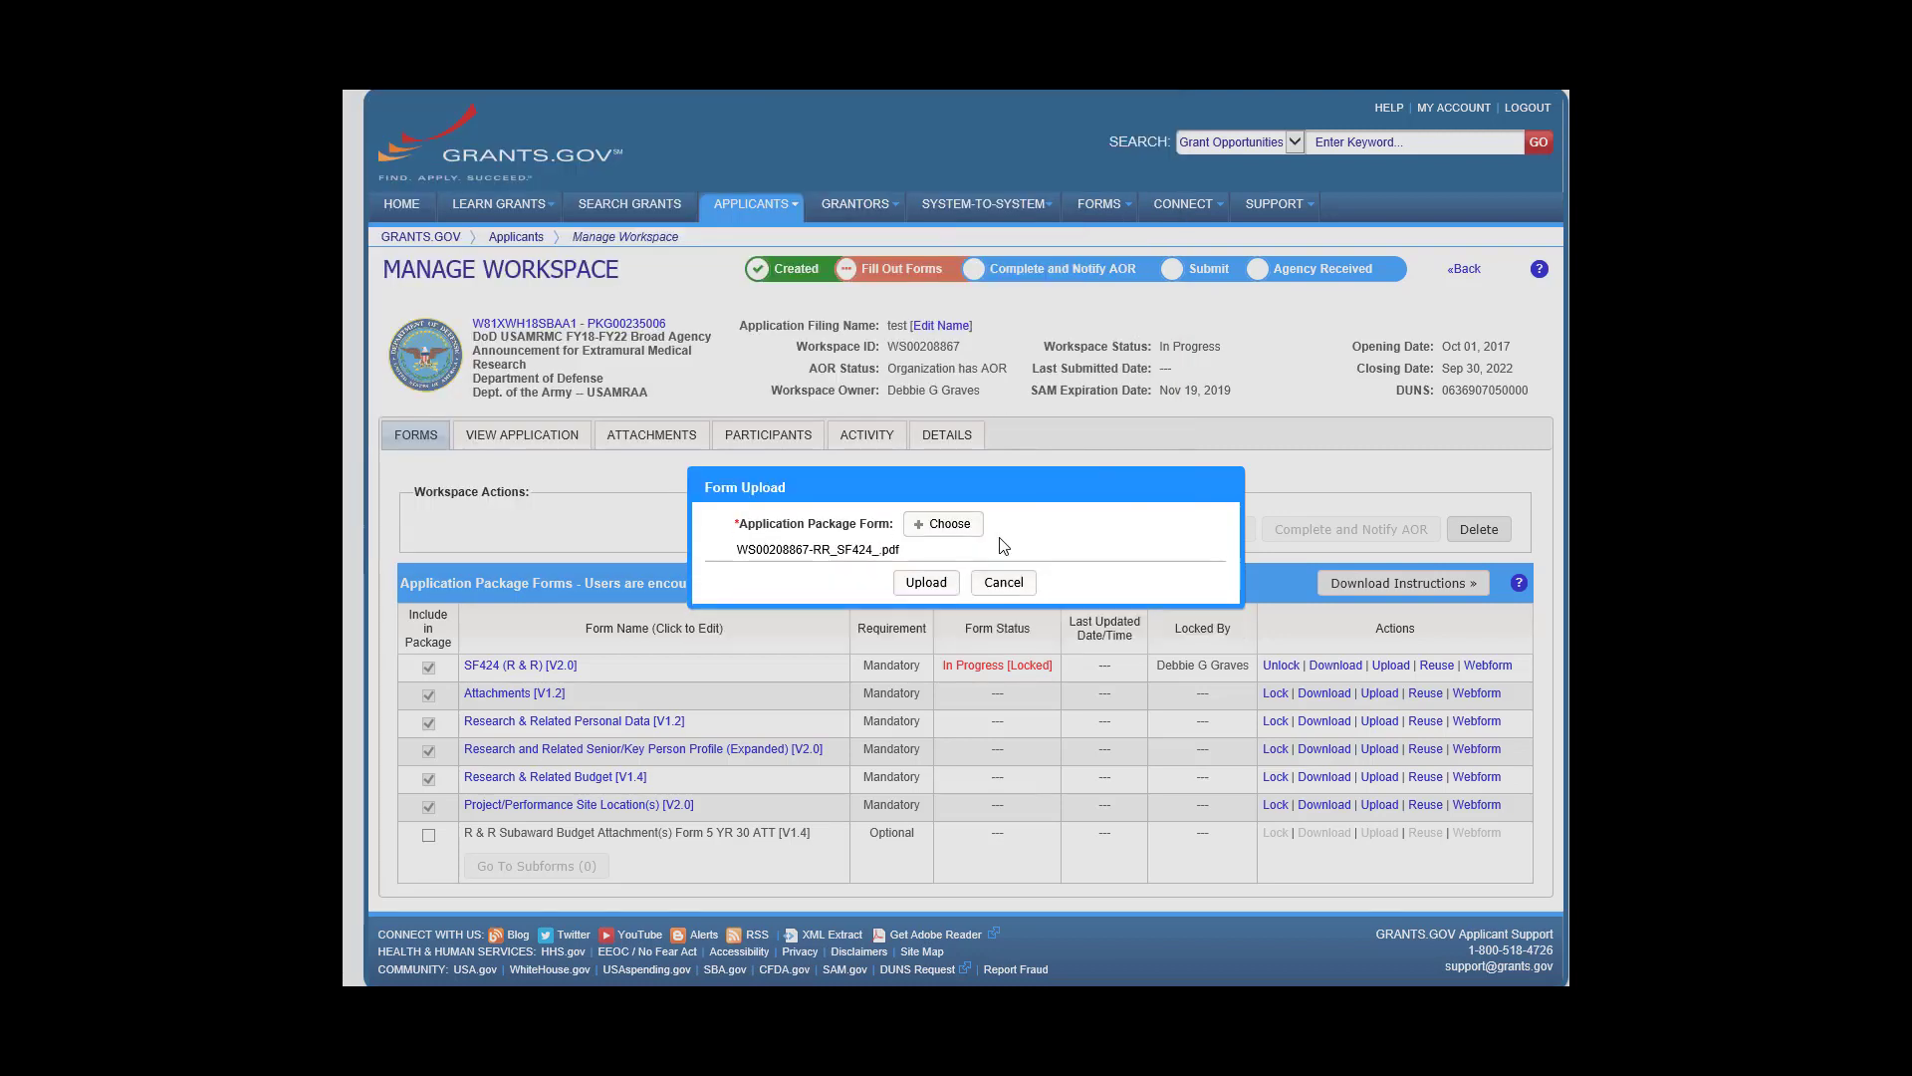
pyautogui.click(926, 584)
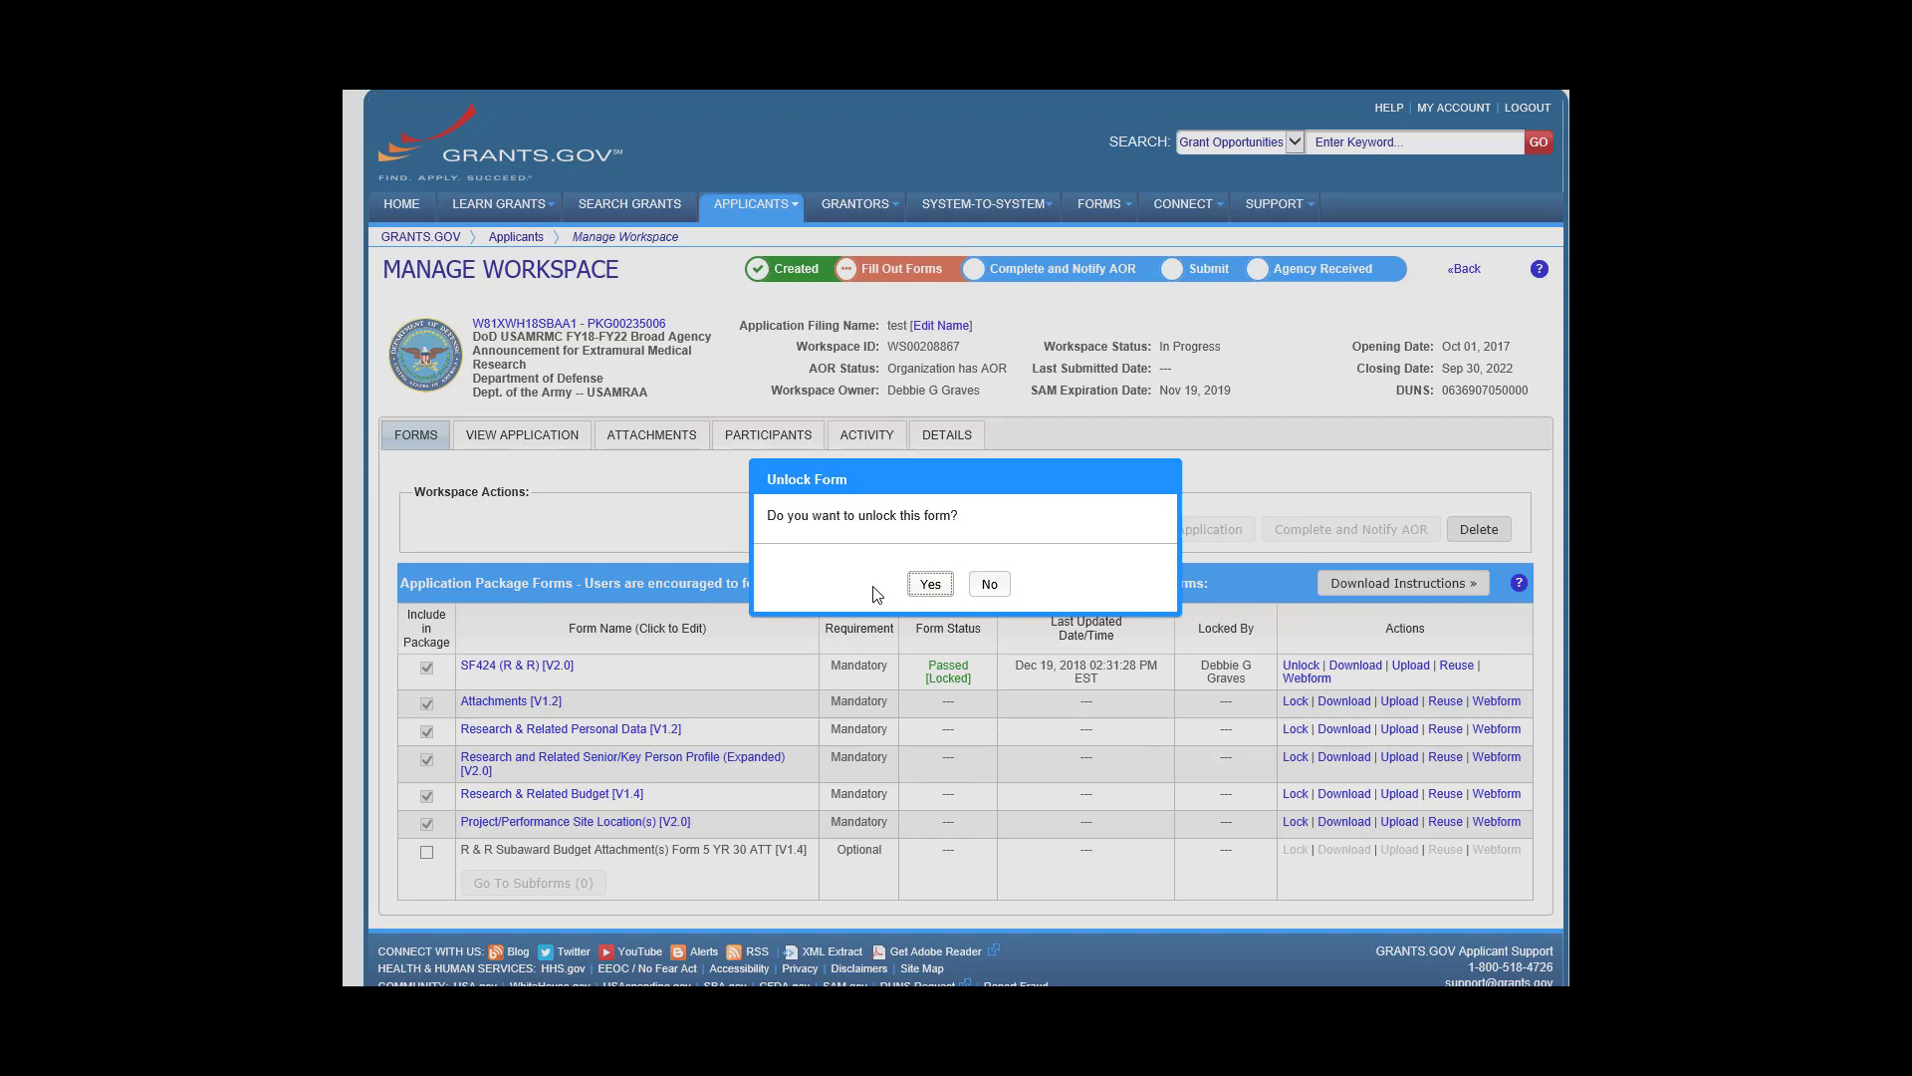
# - Unlock the SF424 form and open the Research & Related Personal Data webform
pyautogui.click(930, 584)
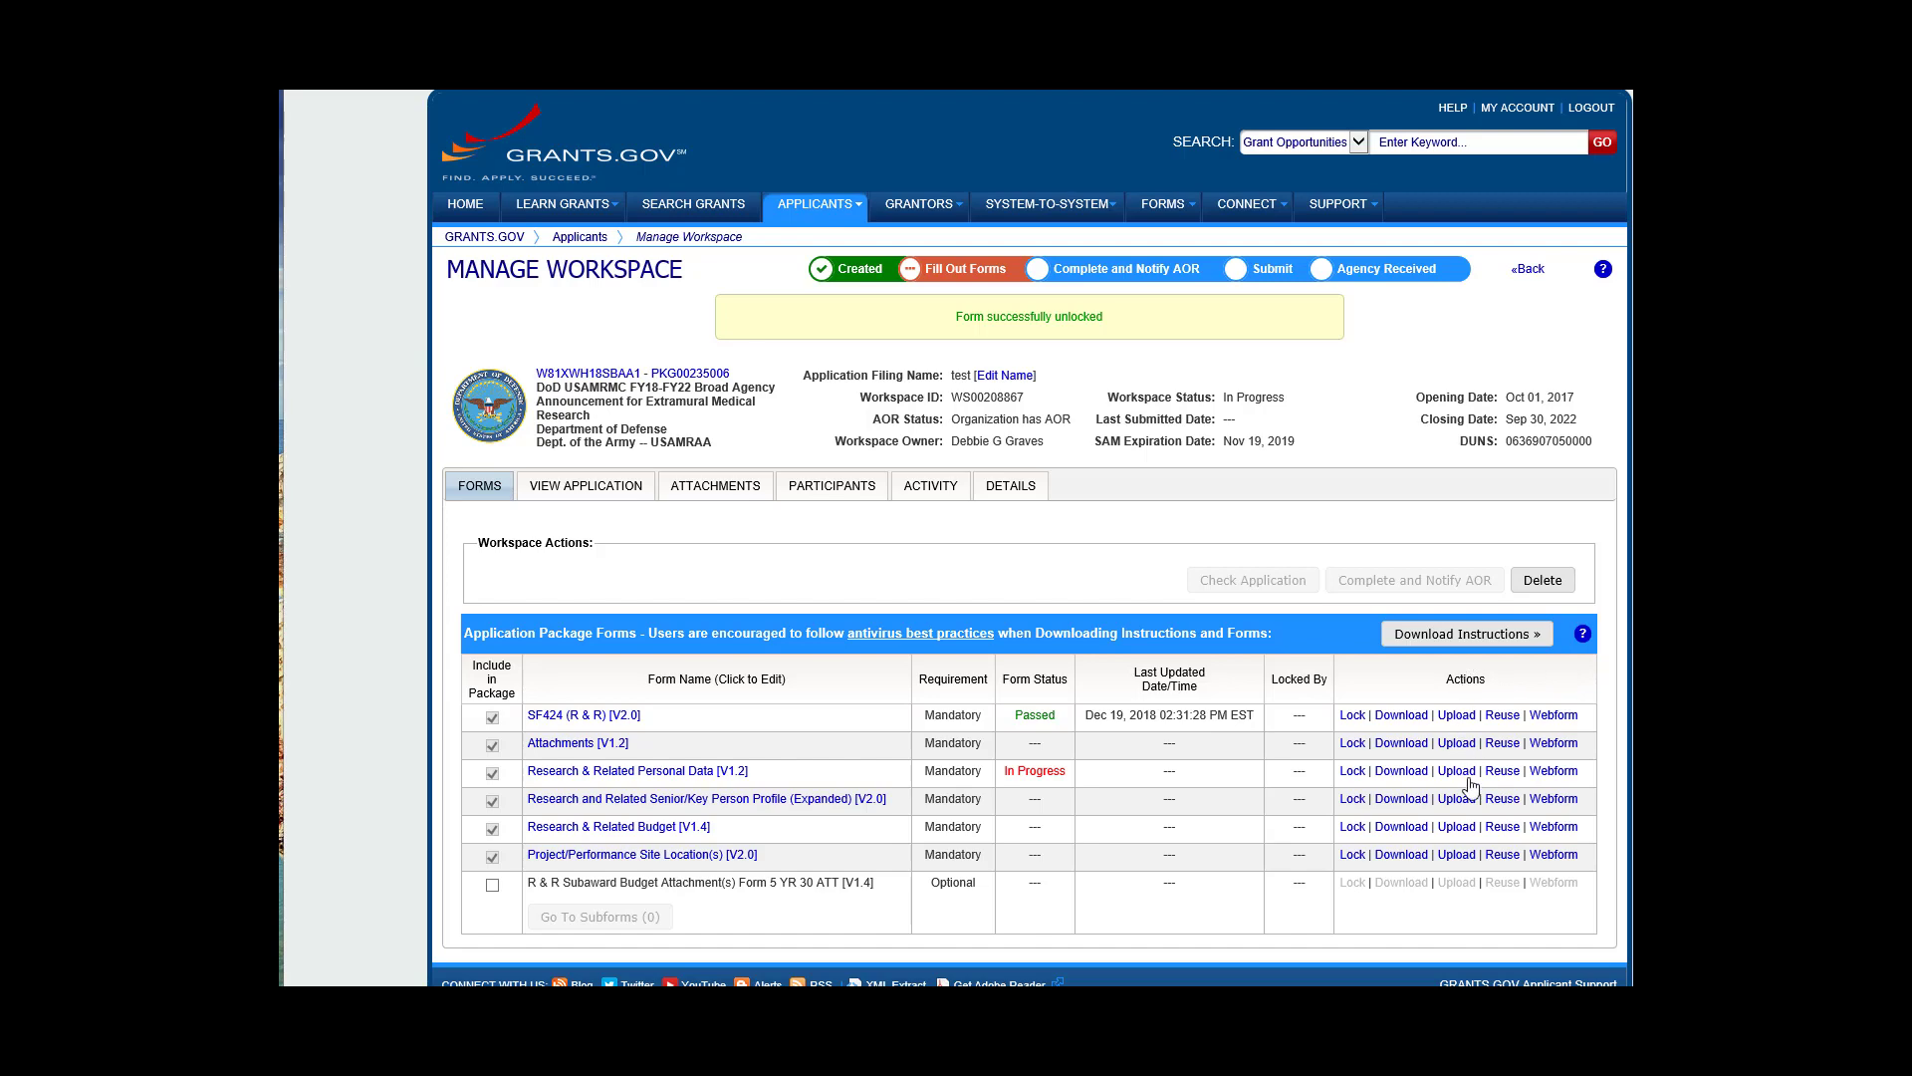
pyautogui.click(1554, 773)
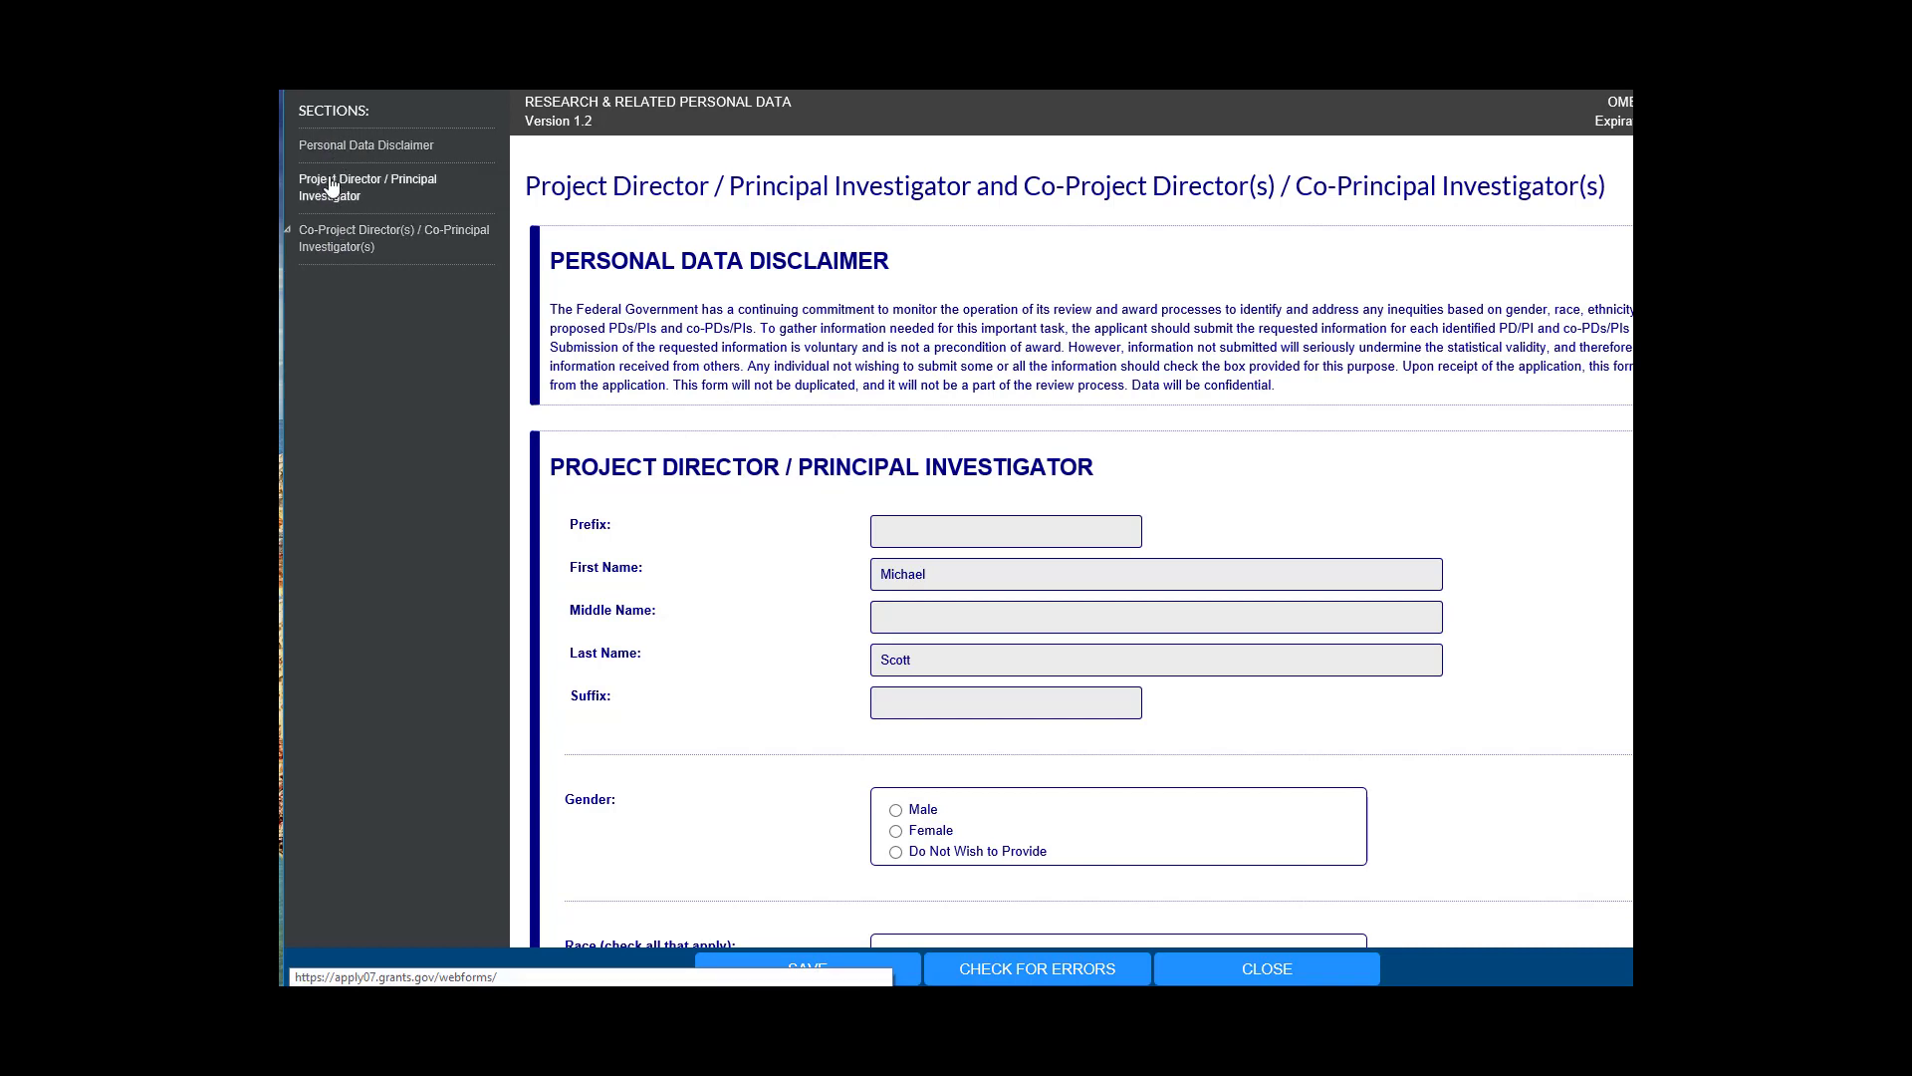
# - Choose Do Not Wish to Provide for the PI's gender, then save and error-check the form
pyautogui.click(895, 851)
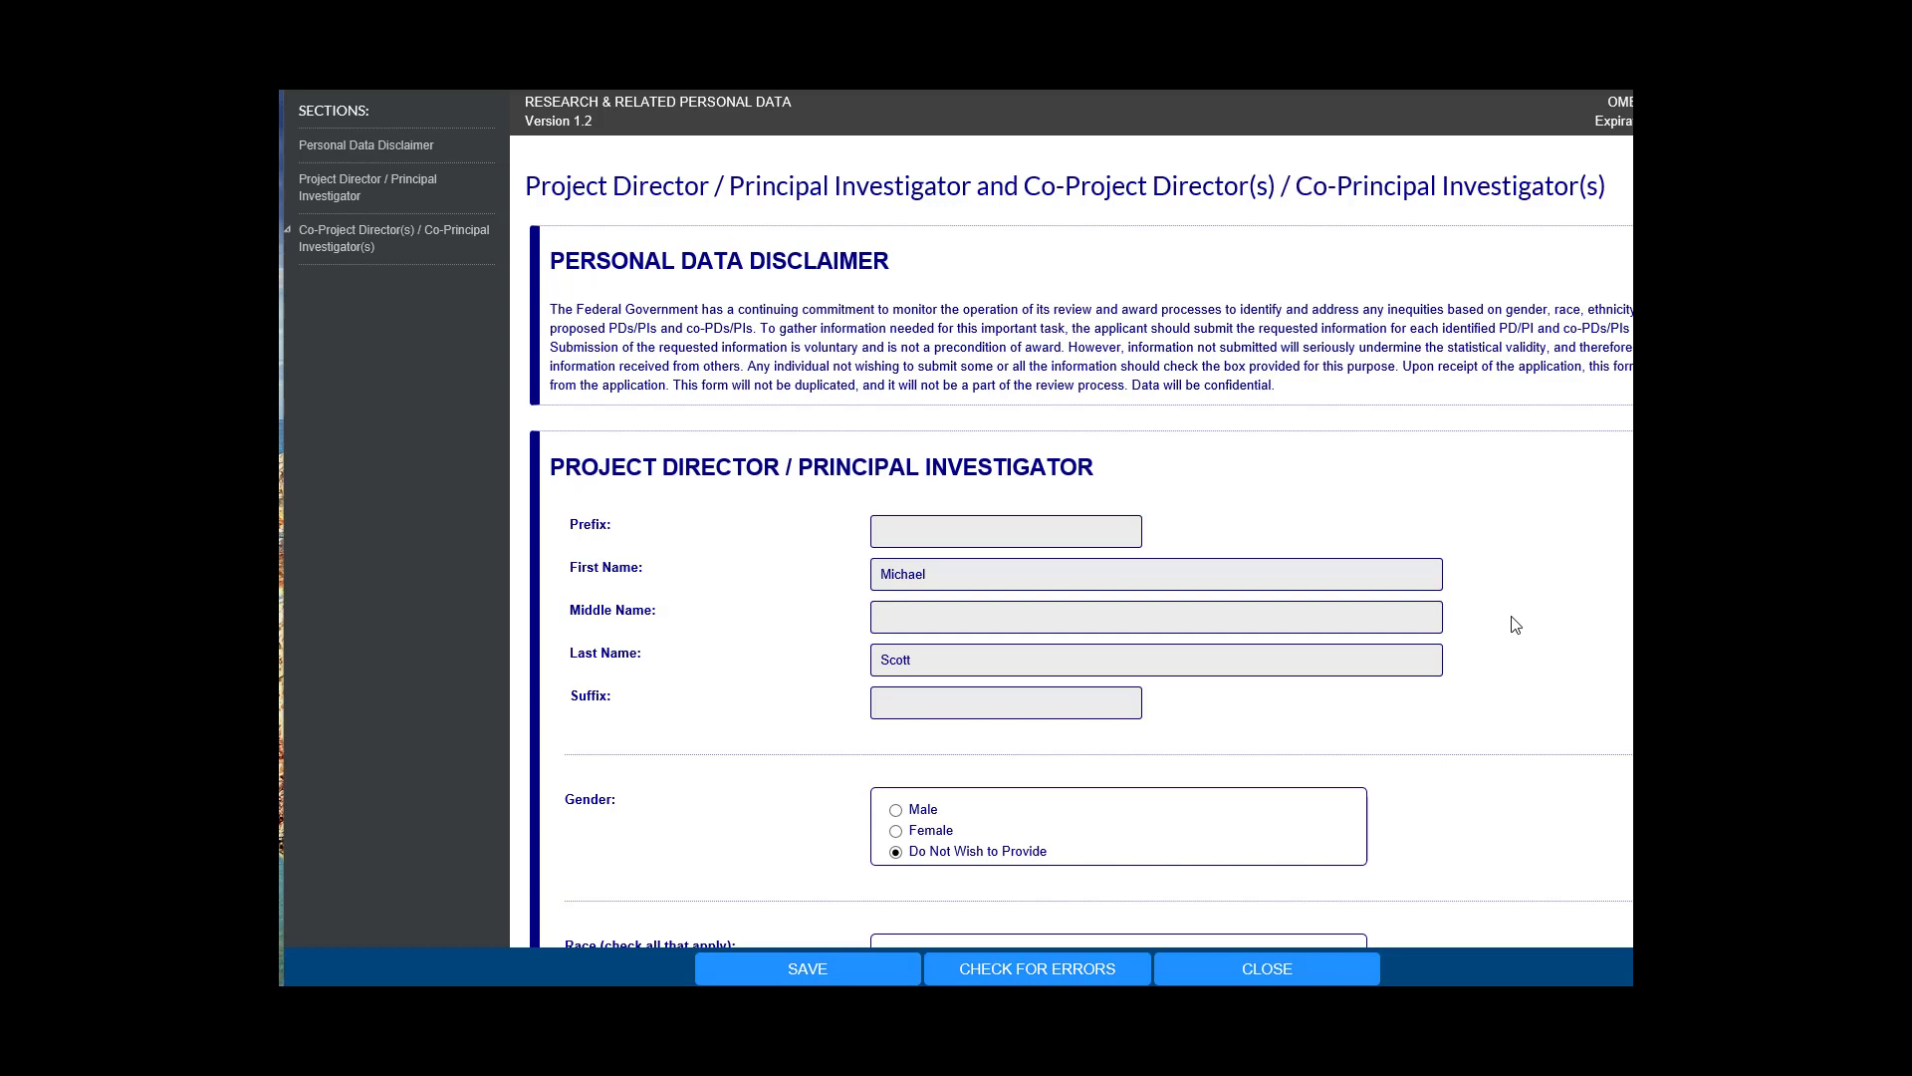
pyautogui.scroll(-1, 1515, 624)
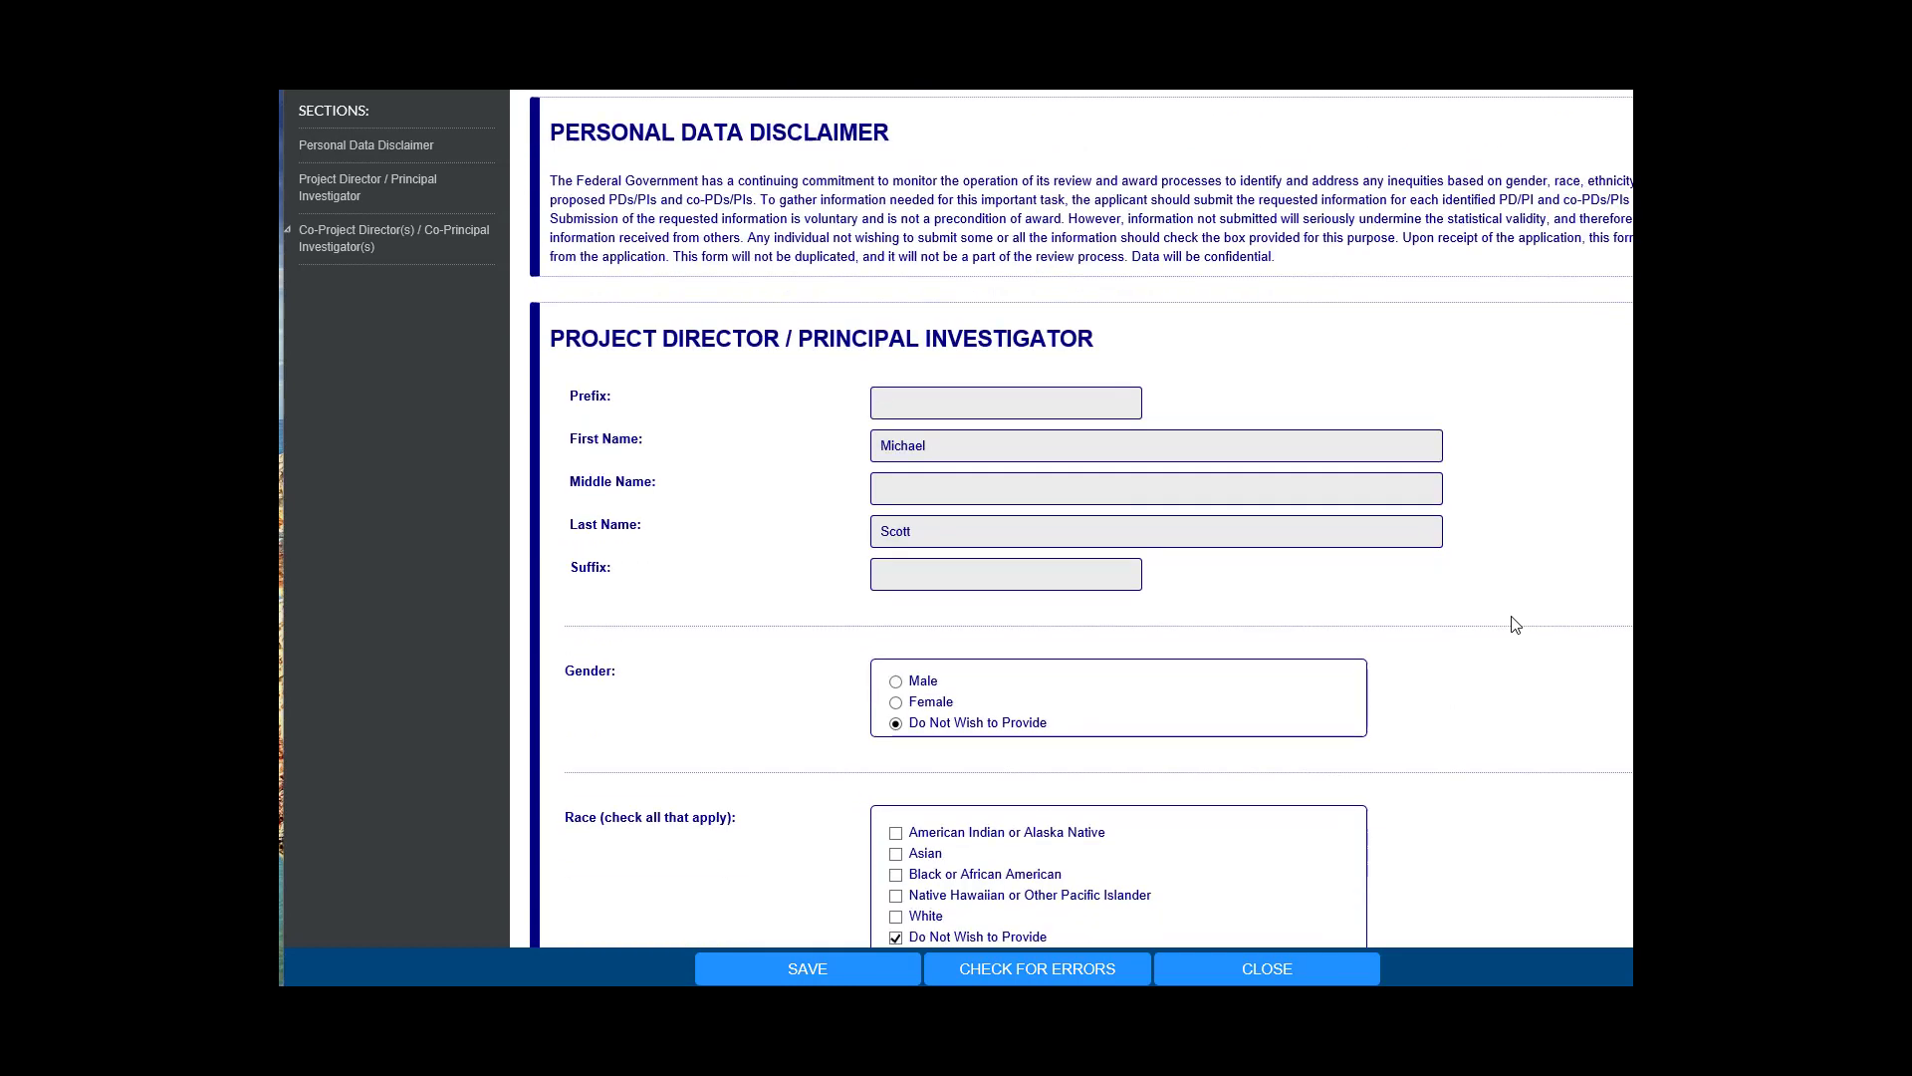
pyautogui.click(773, 972)
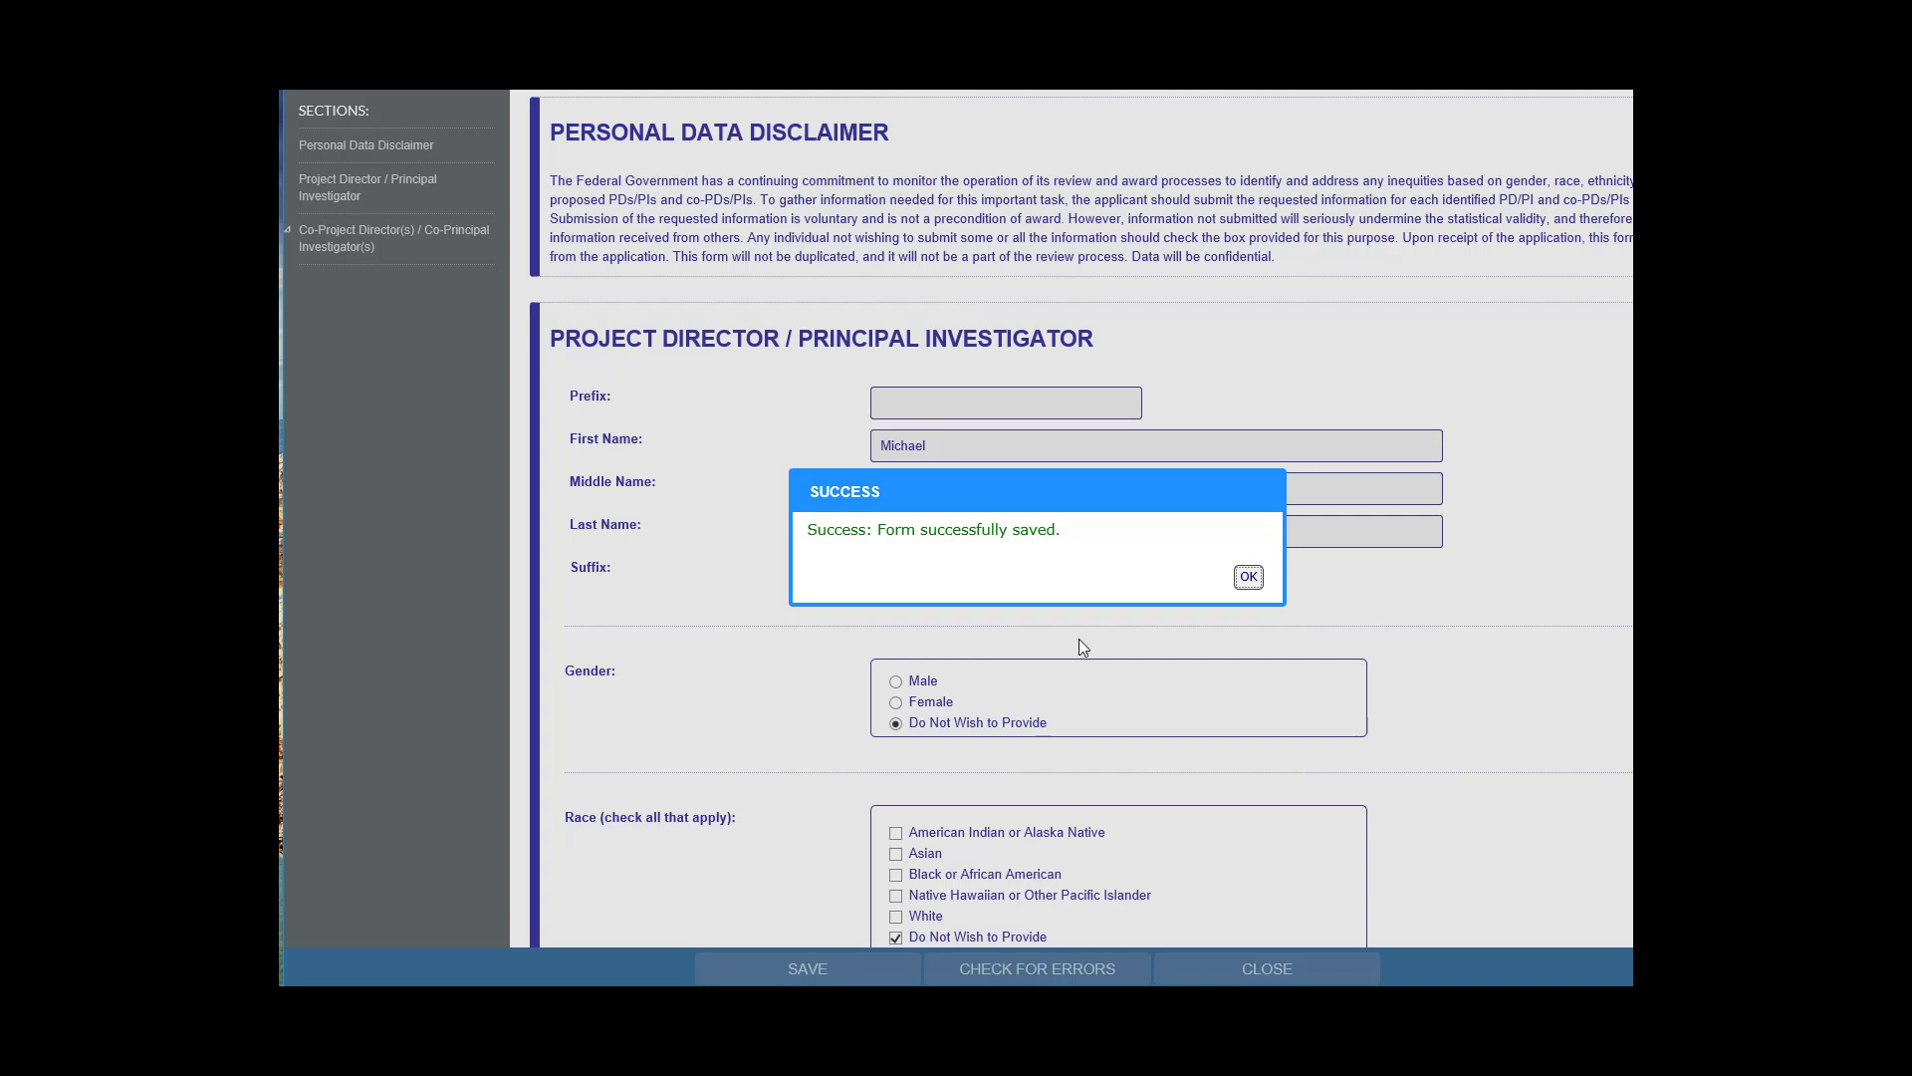
pyautogui.click(1249, 578)
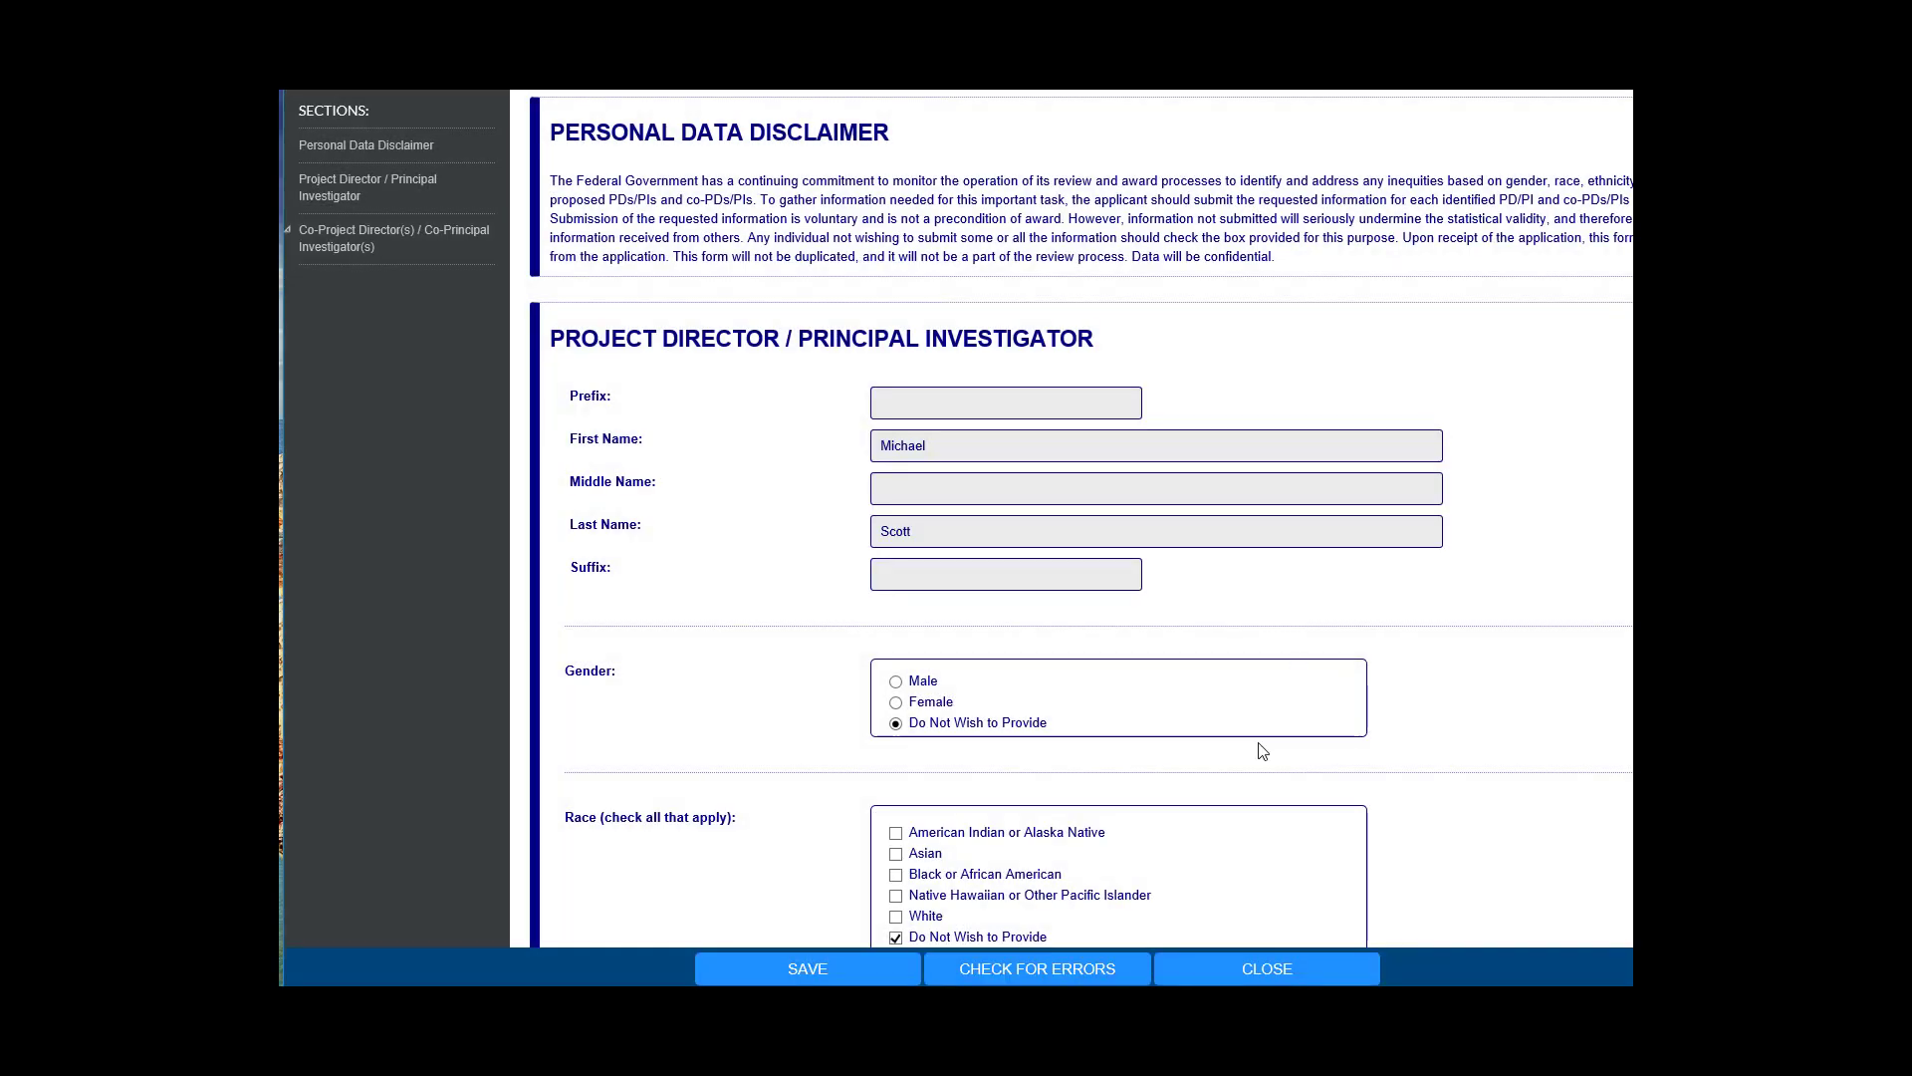
pyautogui.click(1023, 973)
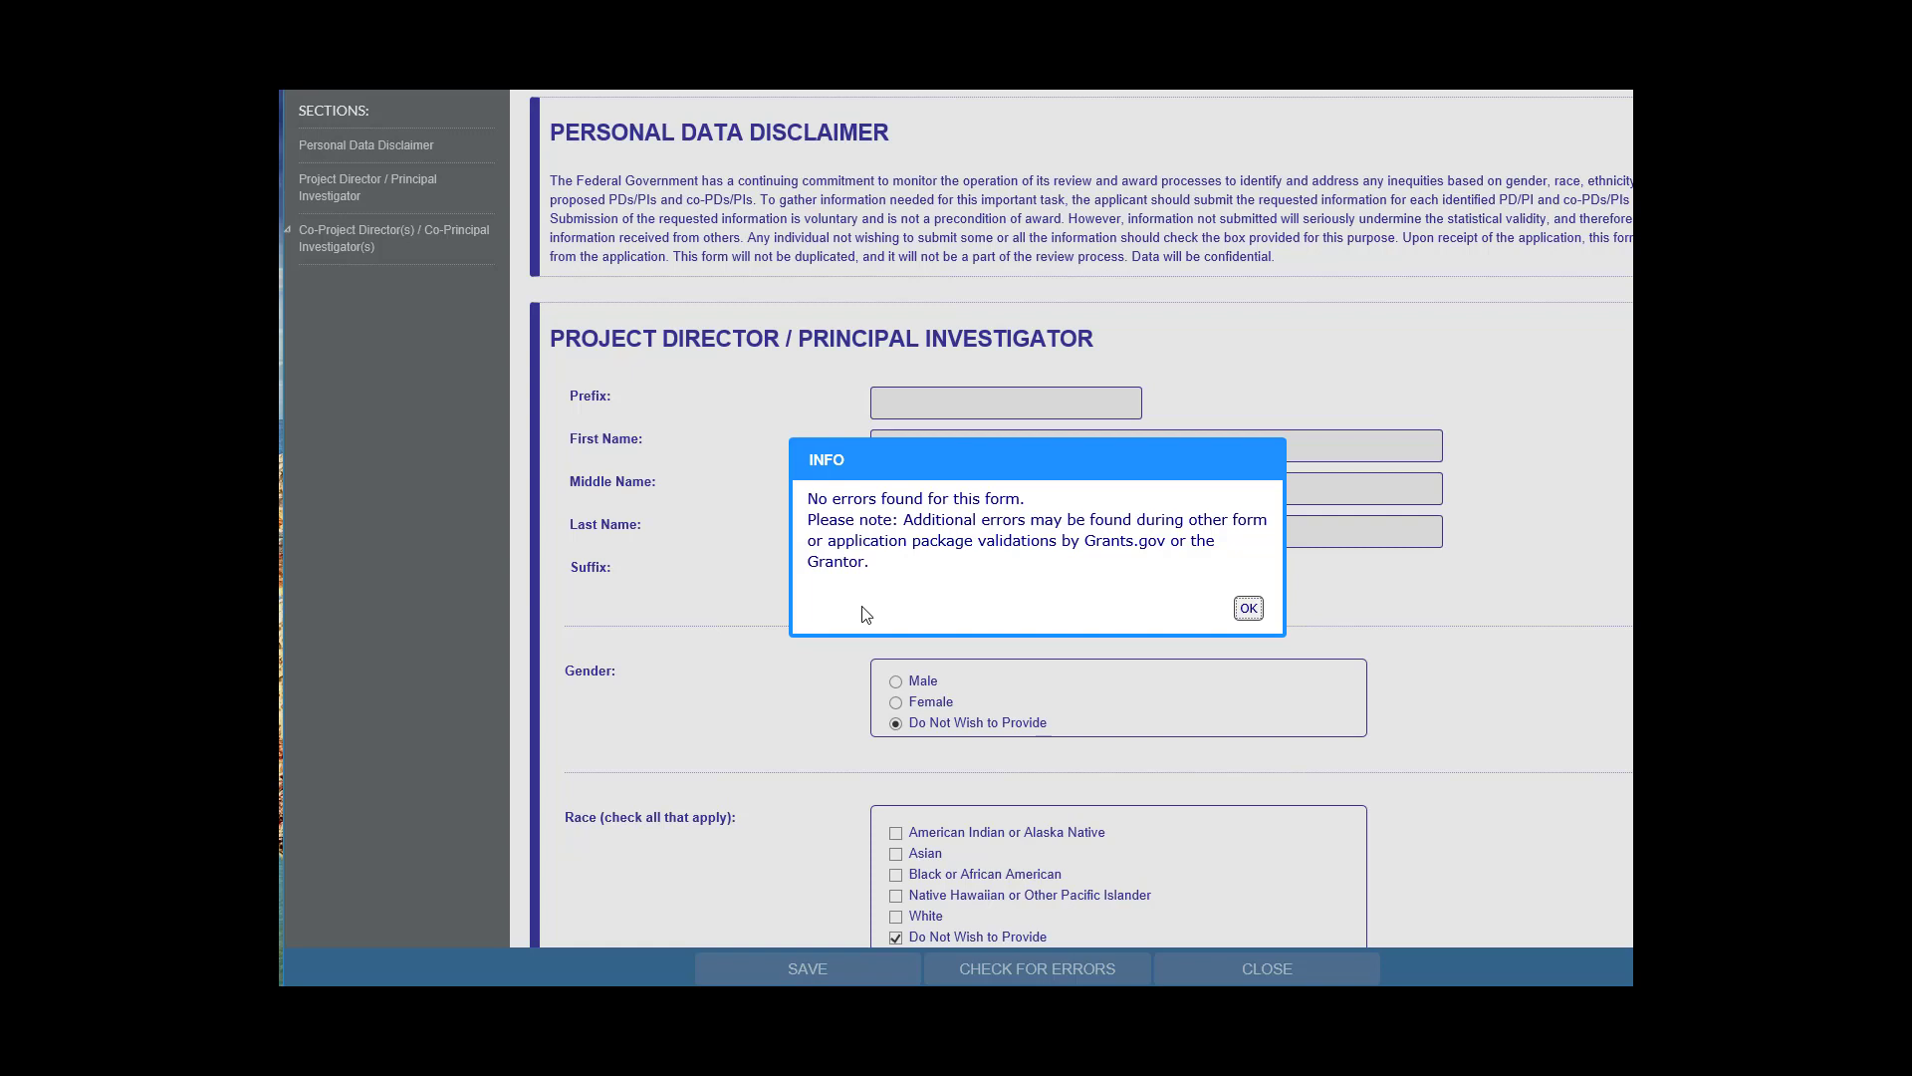
pyautogui.click(1248, 609)
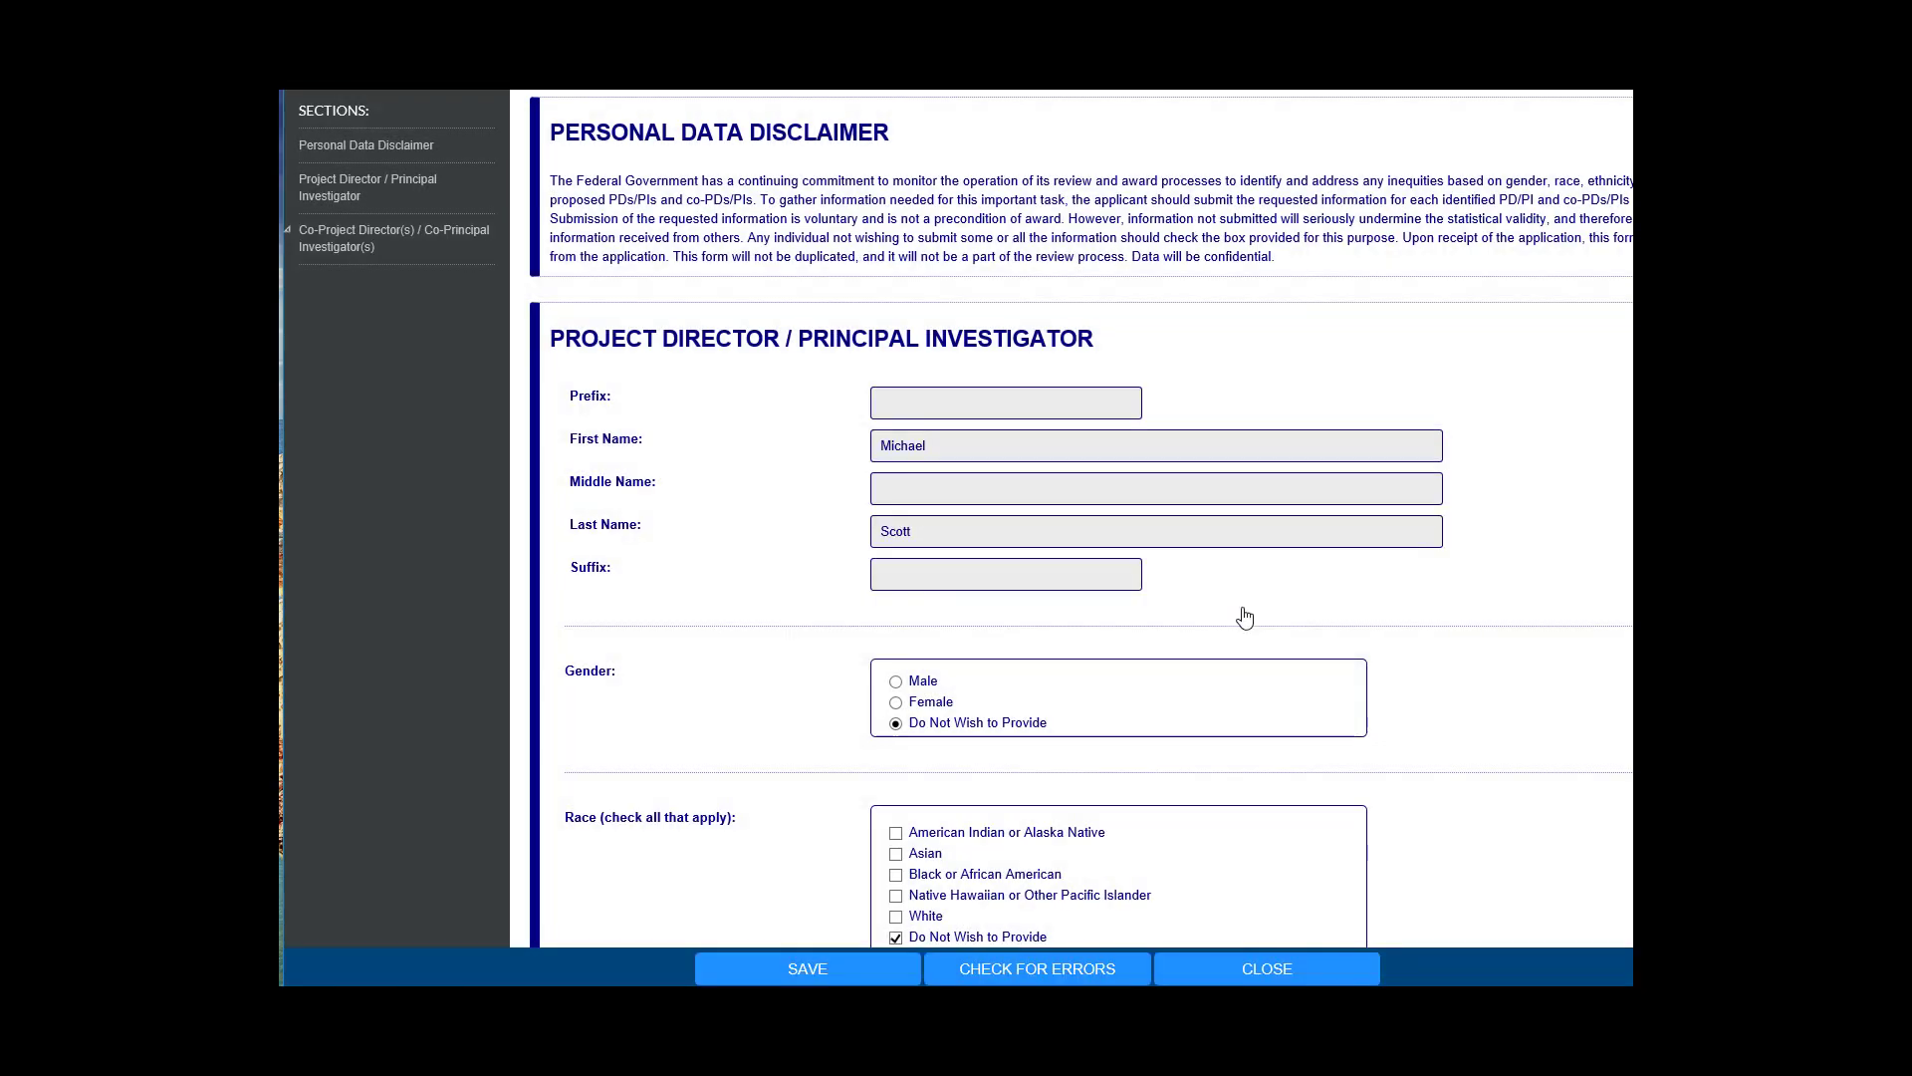
# - Close the Personal Data webform and unlock it, returning to Manage Workspace
pyautogui.click(1261, 970)
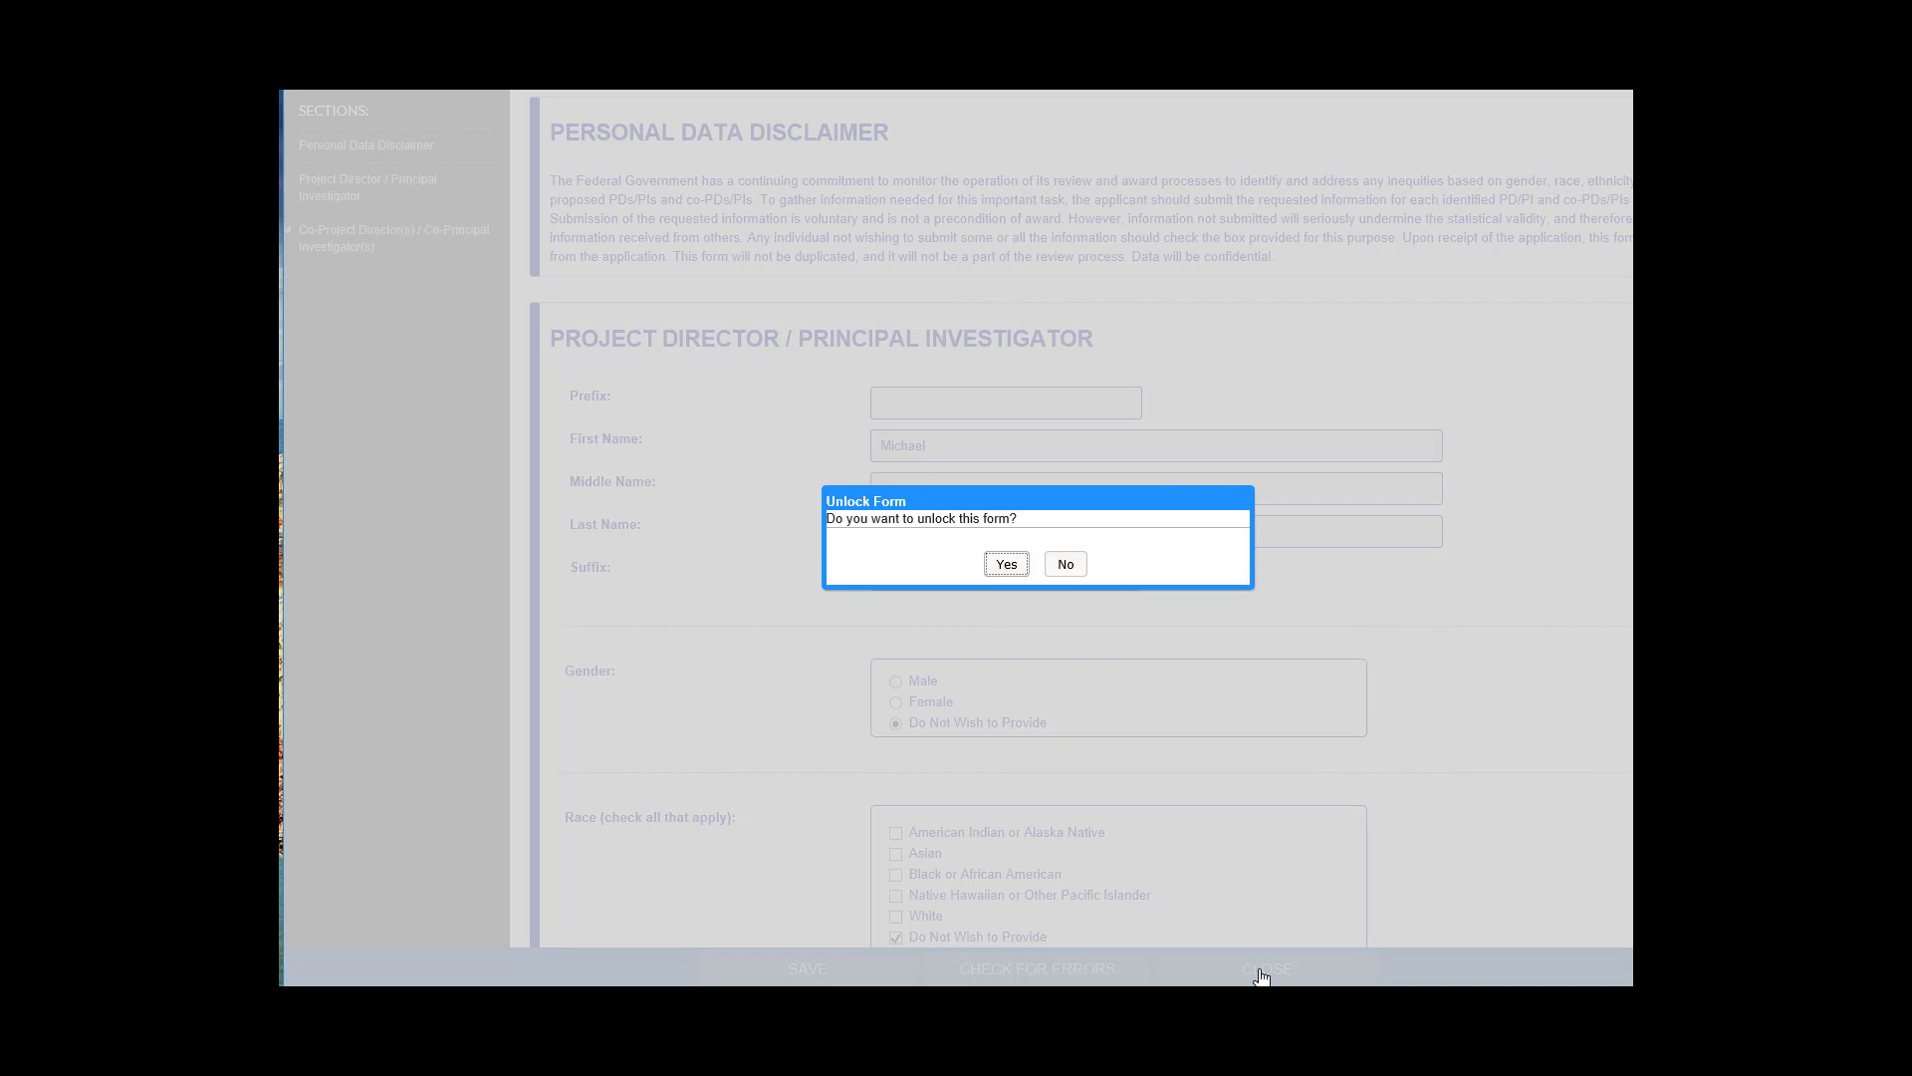
pyautogui.click(1006, 564)
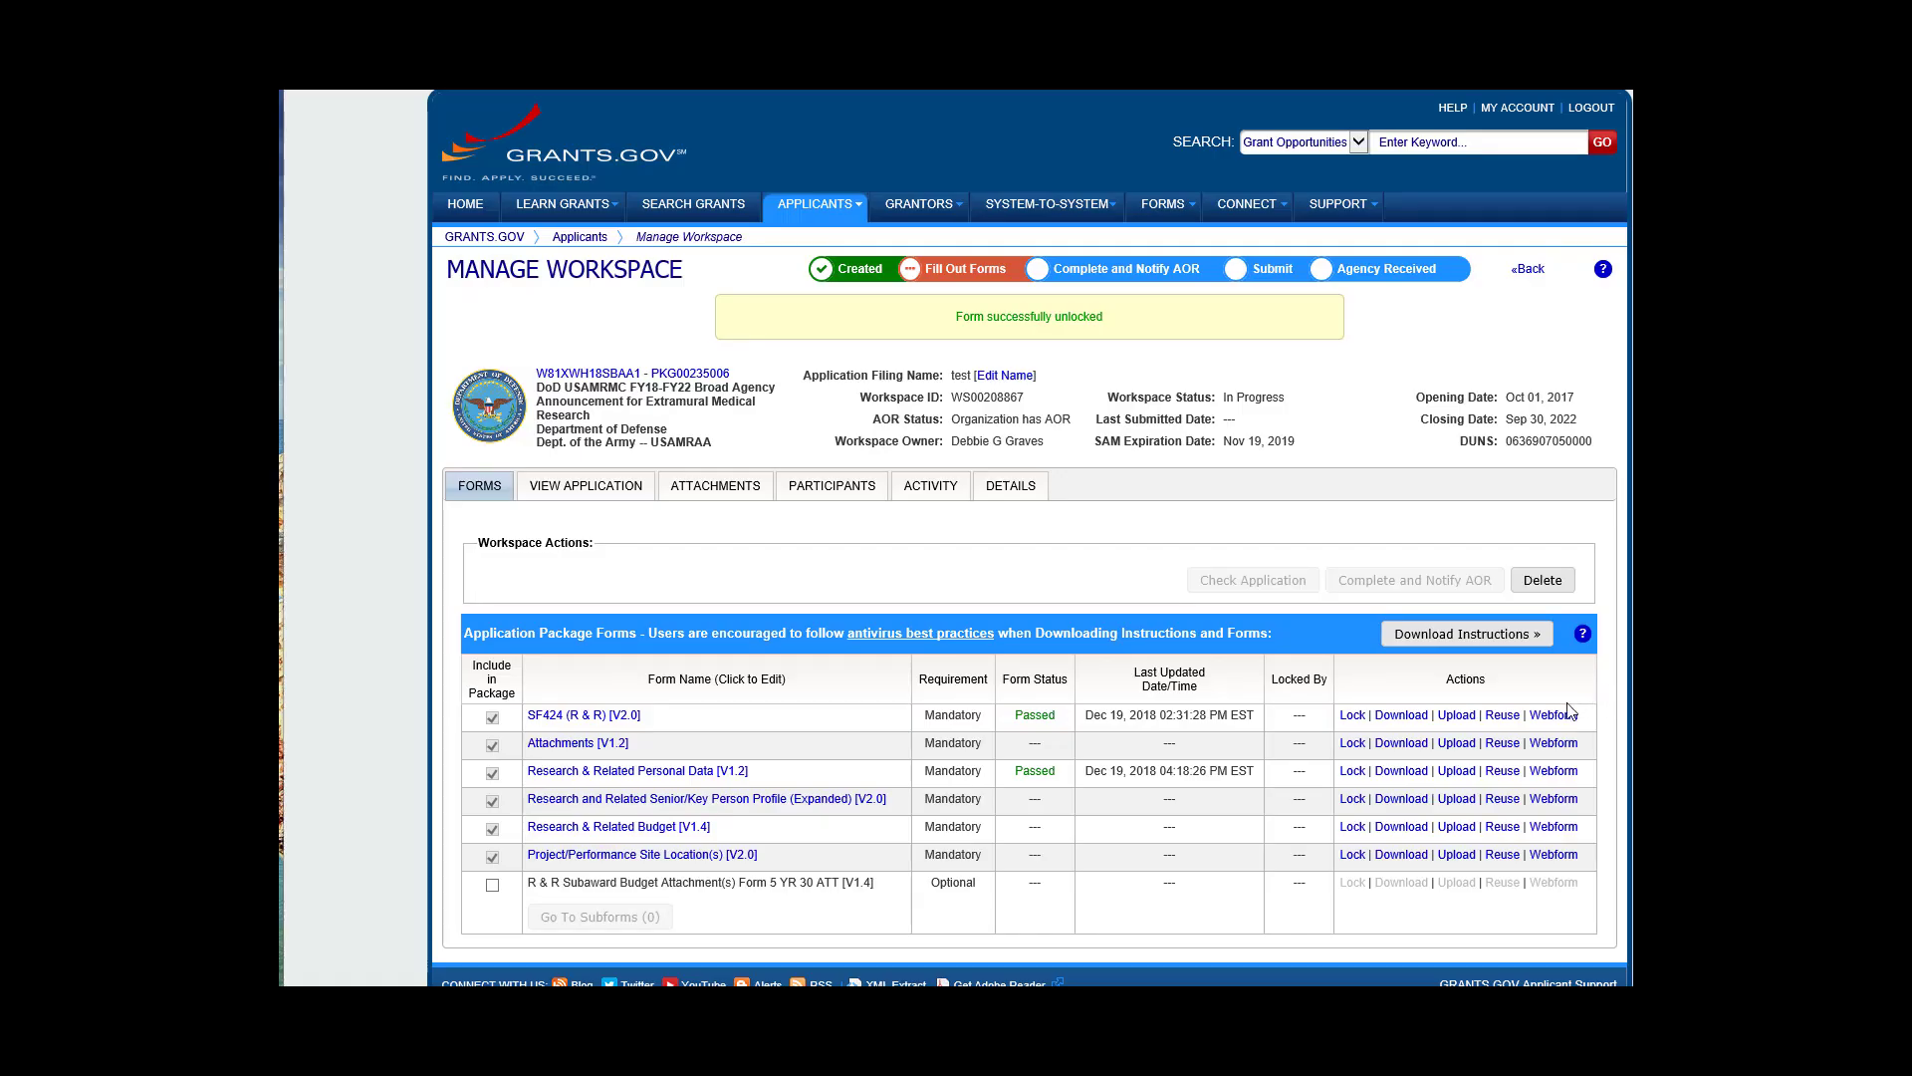
# - Reuse data for the Project/Performance Site Location(s) form, accepting the overwrite and selecting the most recently updated match
pyautogui.click(1501, 857)
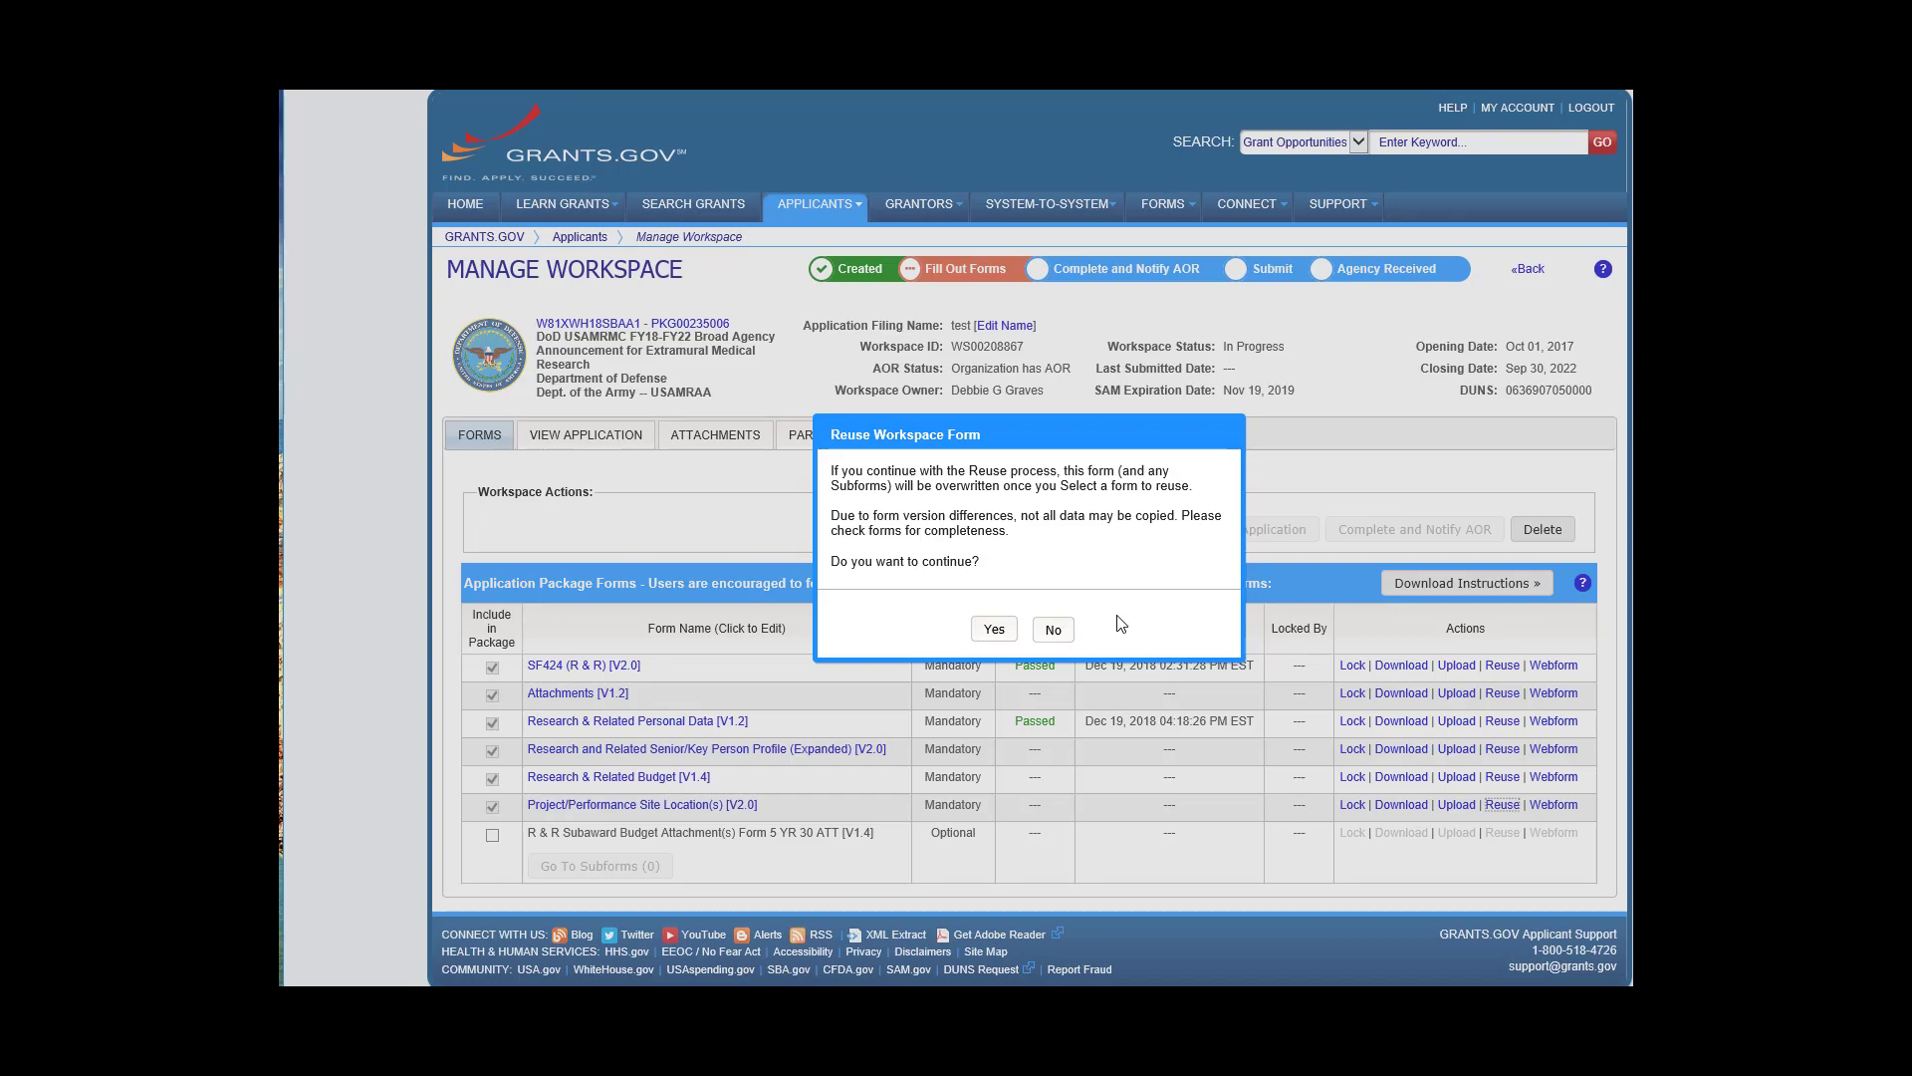
pyautogui.click(995, 629)
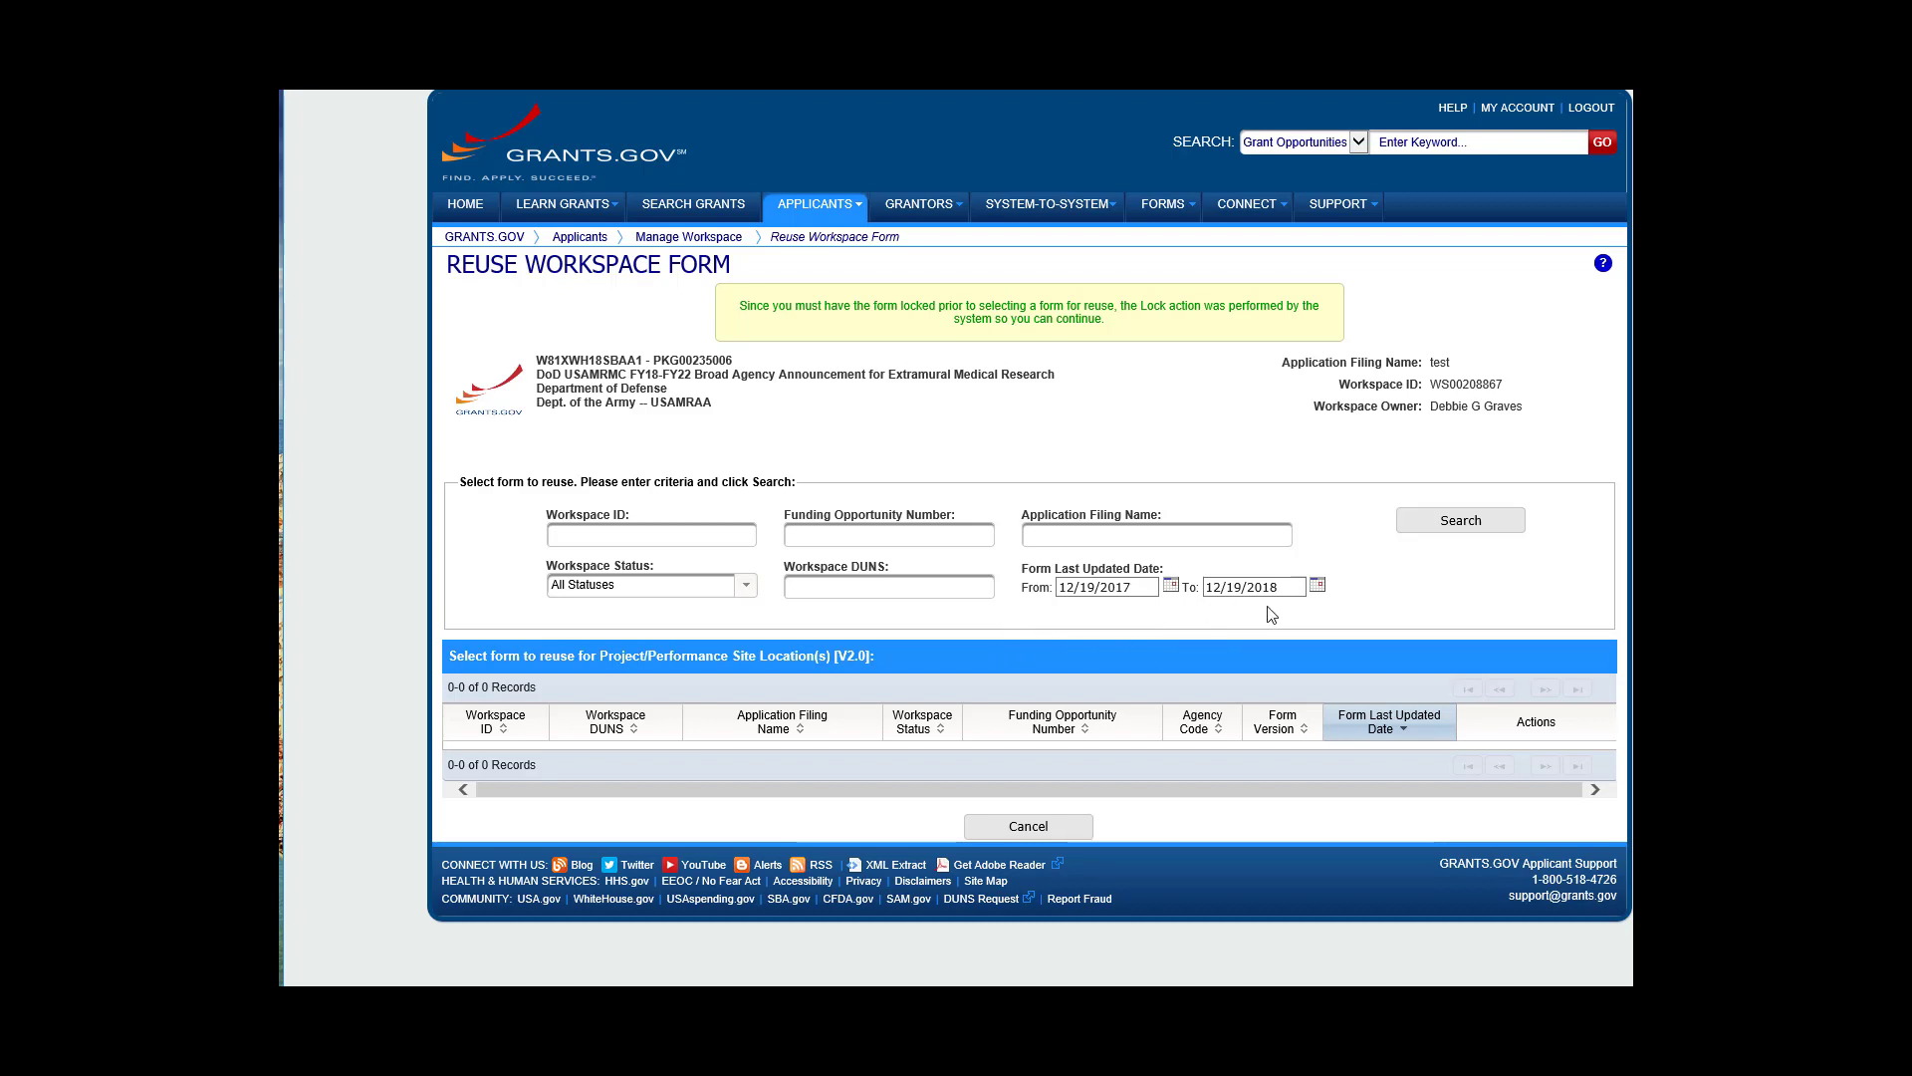
pyautogui.click(1476, 522)
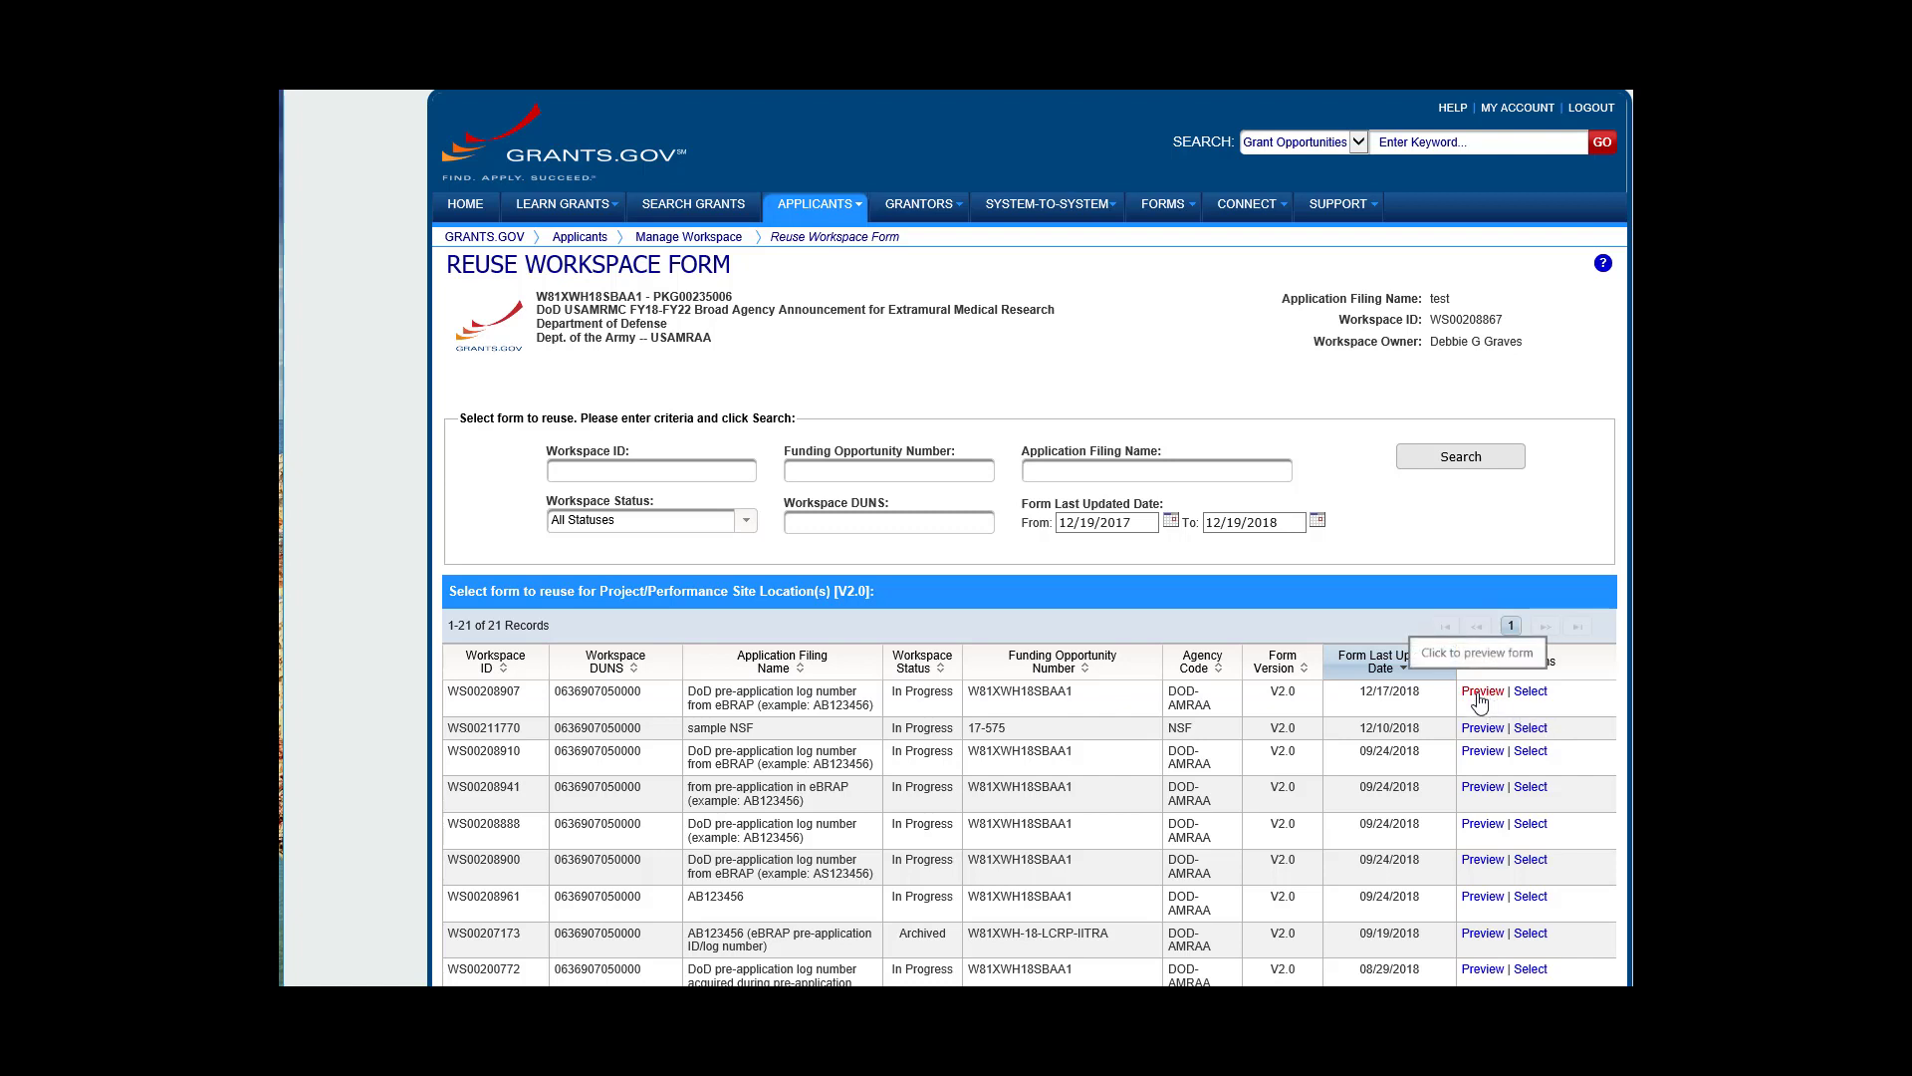
pyautogui.click(1531, 693)
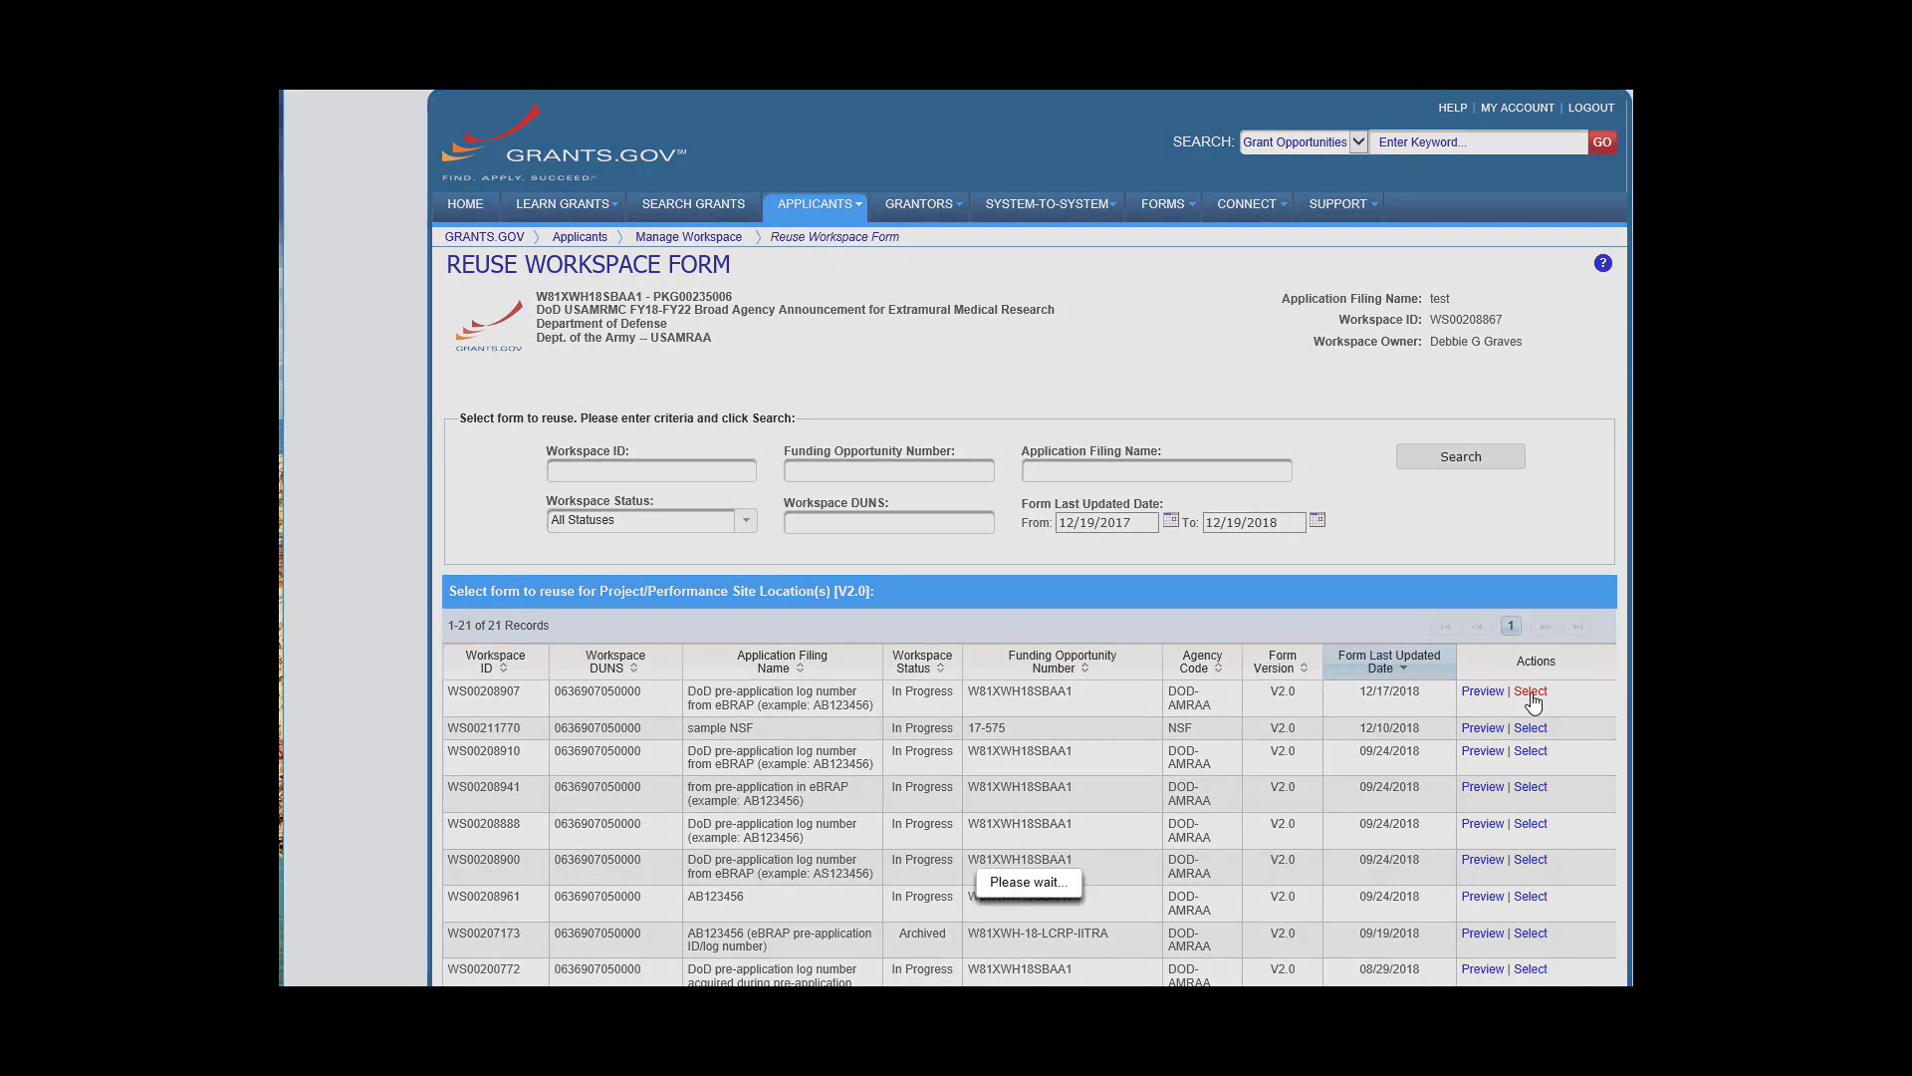